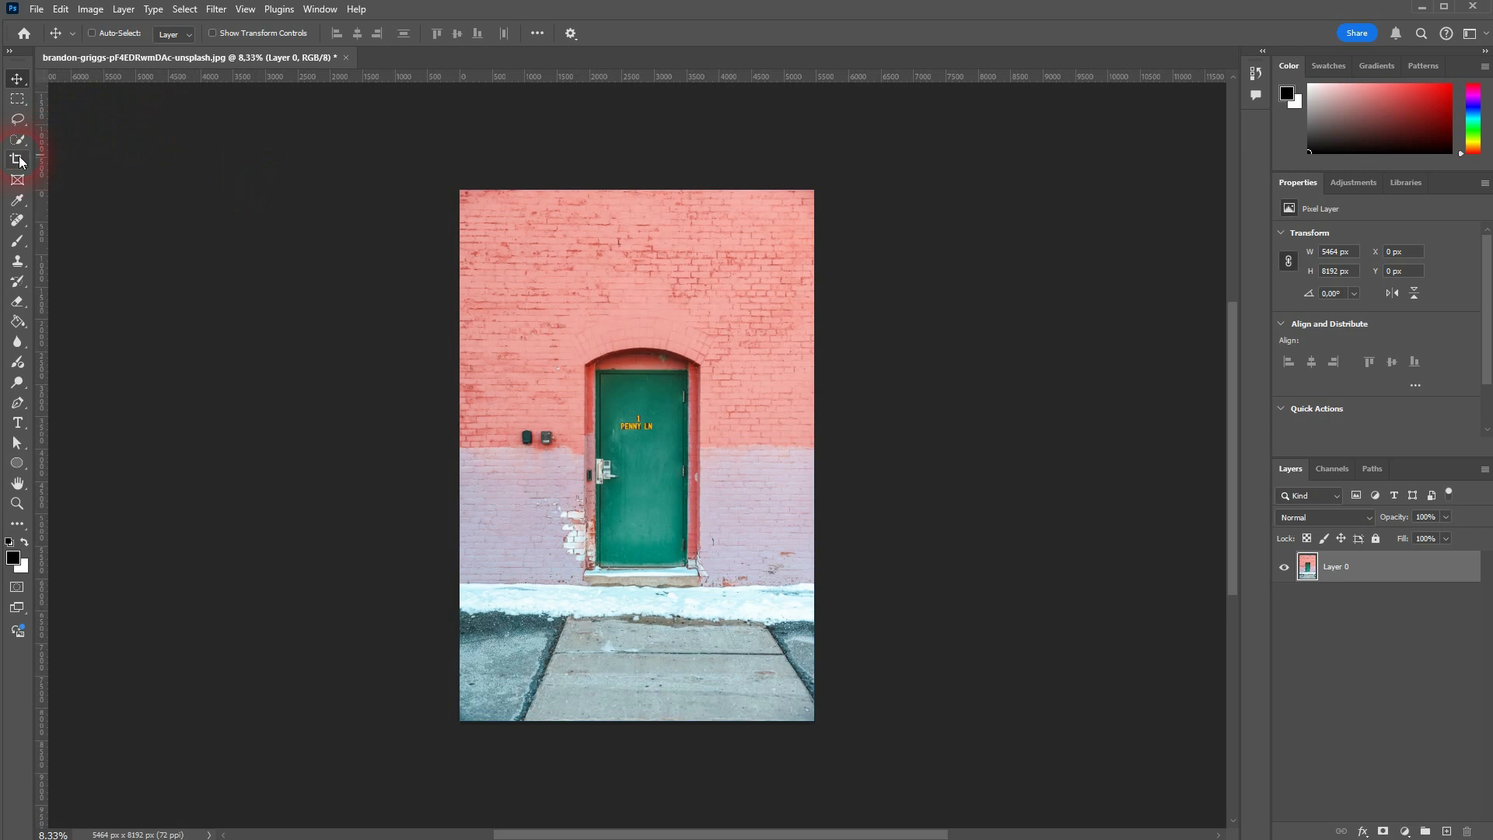
Activate the Crop Tool and pull the crop box's upper-left corner inward over the brick wall
right_click(20, 161)
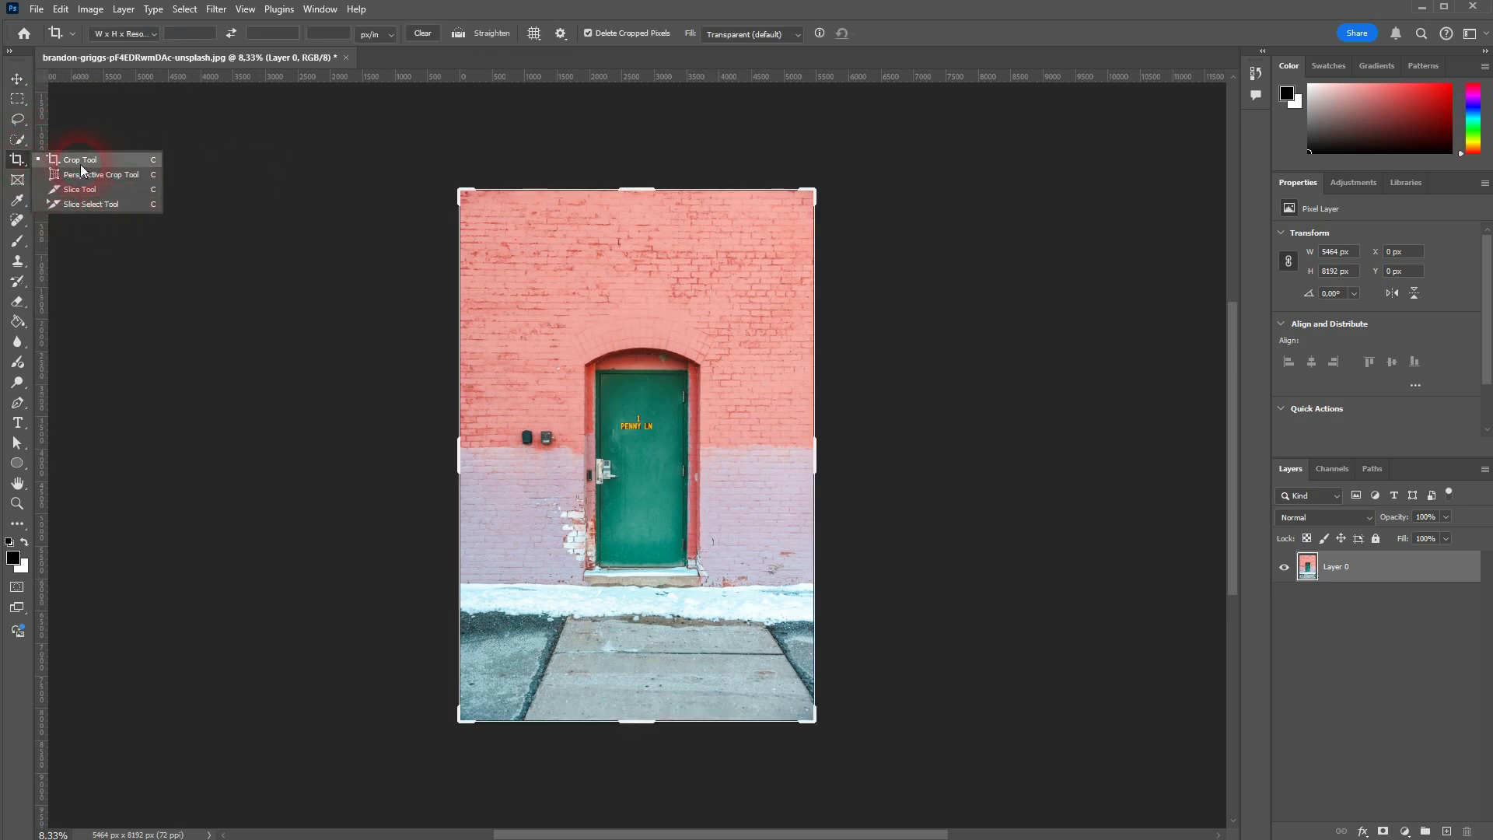
left_click(109, 163)
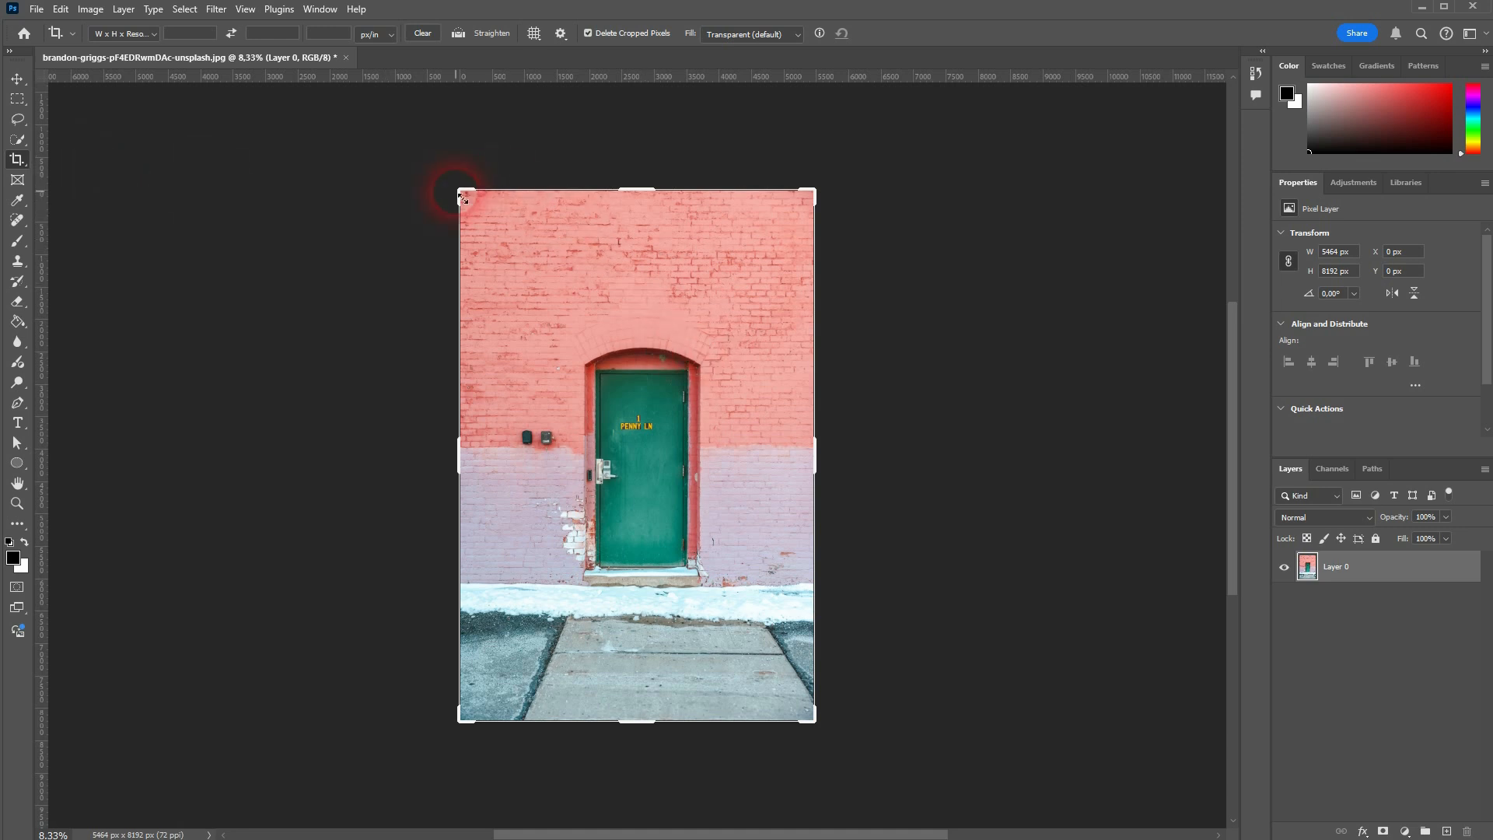
left_click_drag(459, 189, 496, 248)
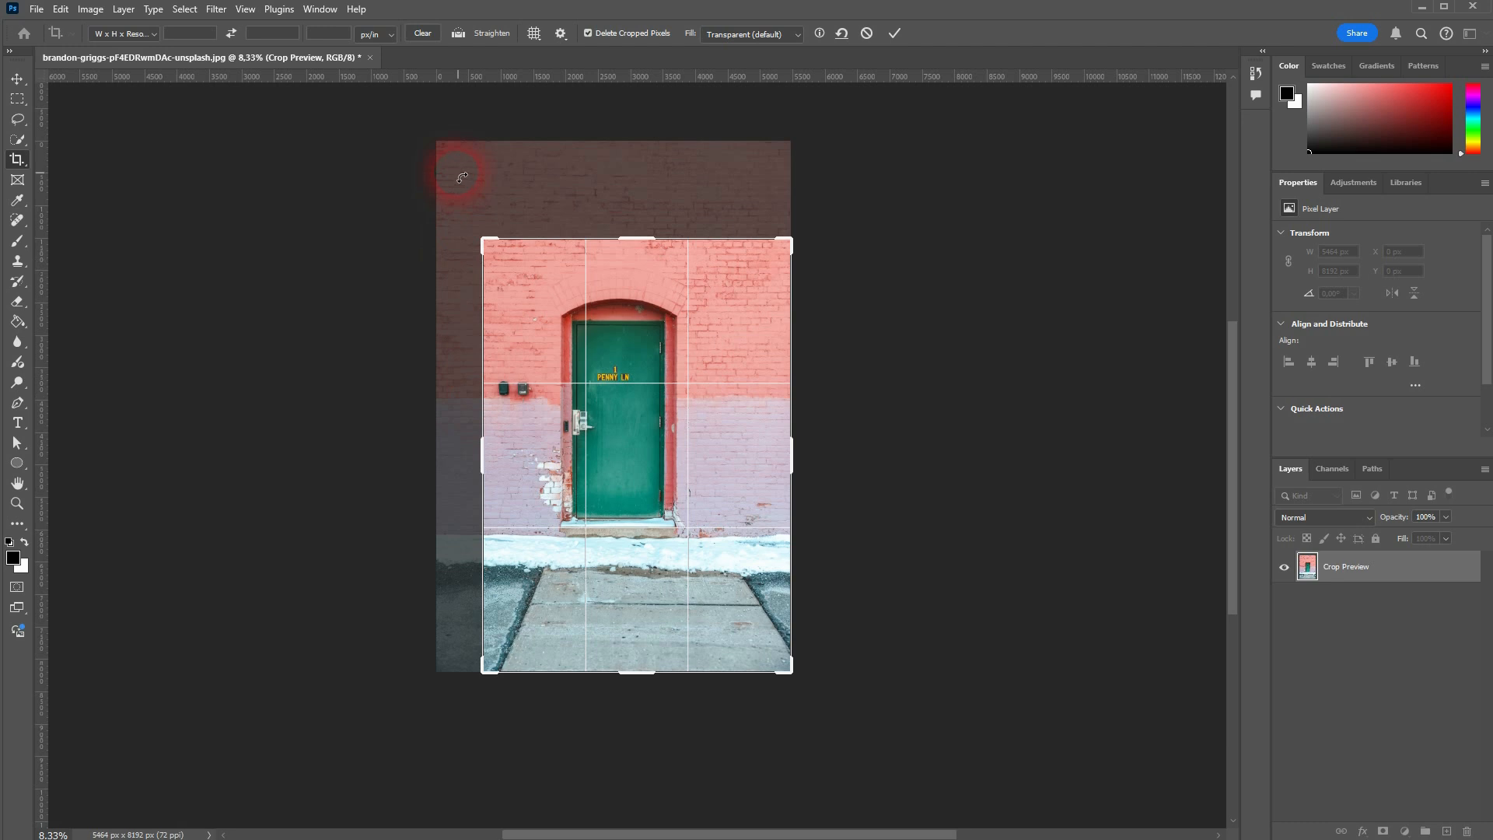
Change the crop preset to Ratio and back to W x H x Resolution, and extend the crop box beyond the photo's upper-left corner
left_click(156, 38)
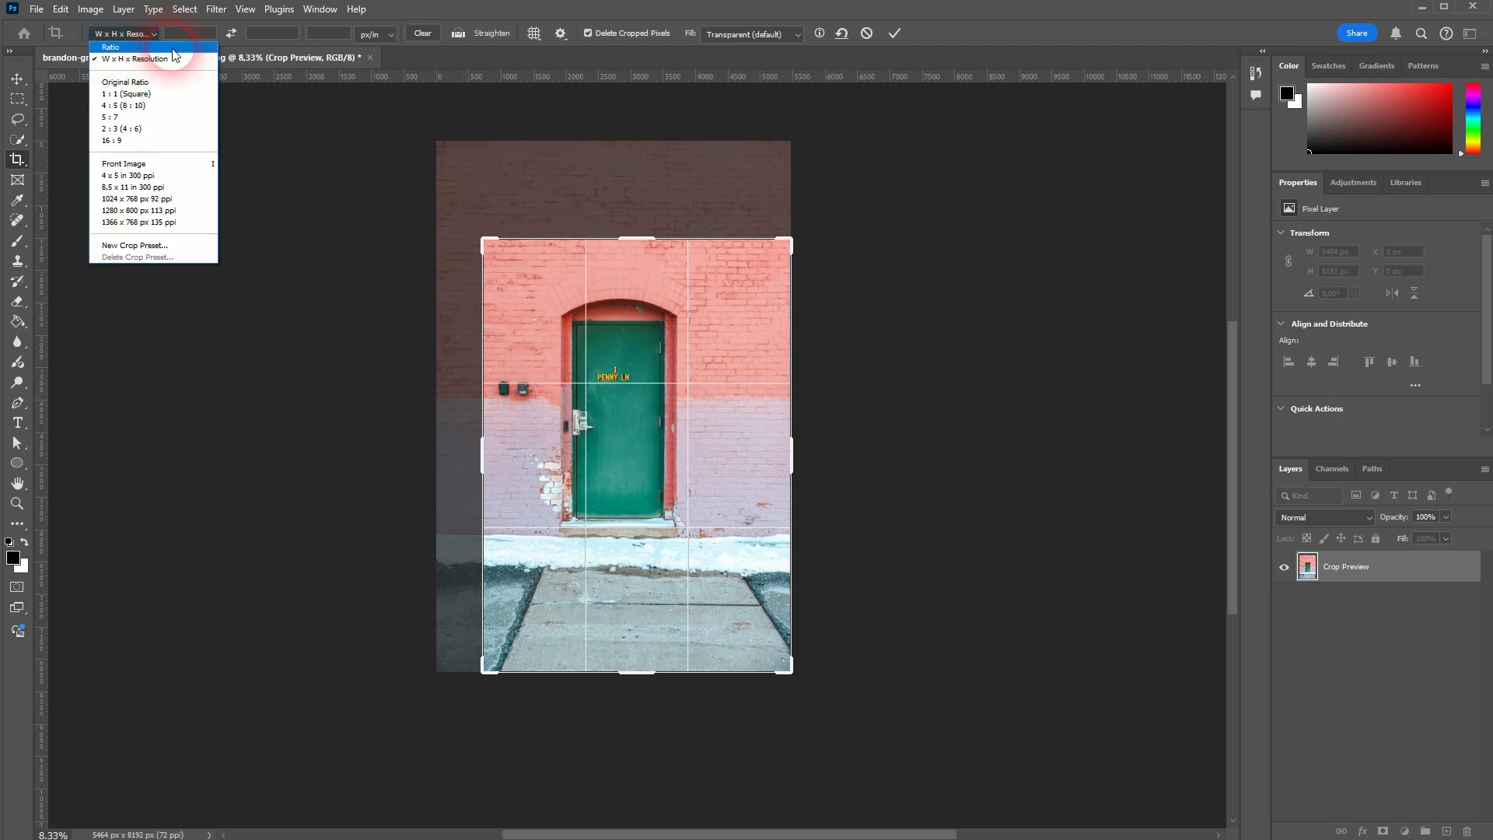
left_click(172, 49)
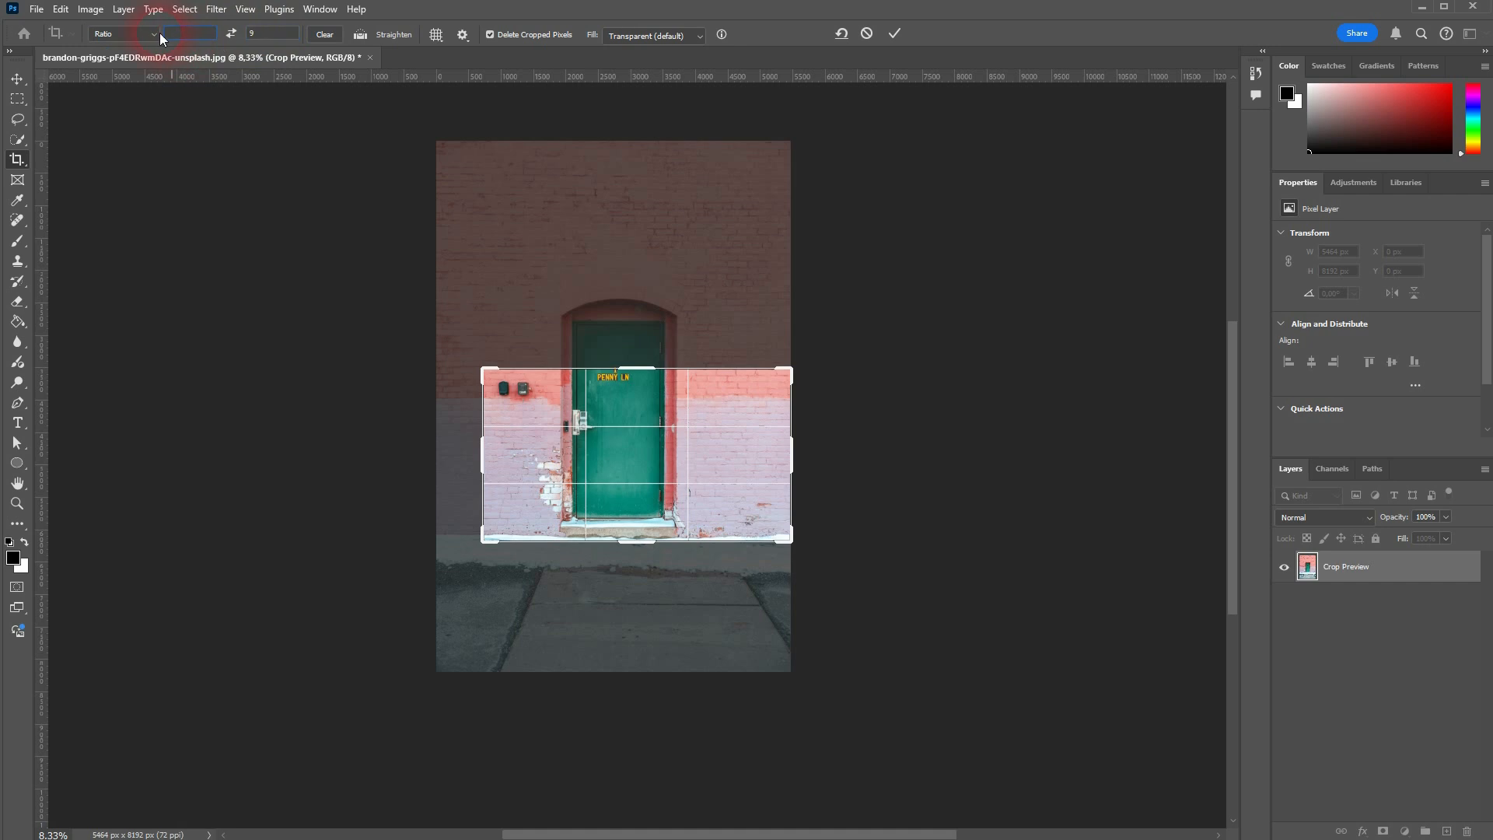
left_click(161, 38)
left_click(185, 49)
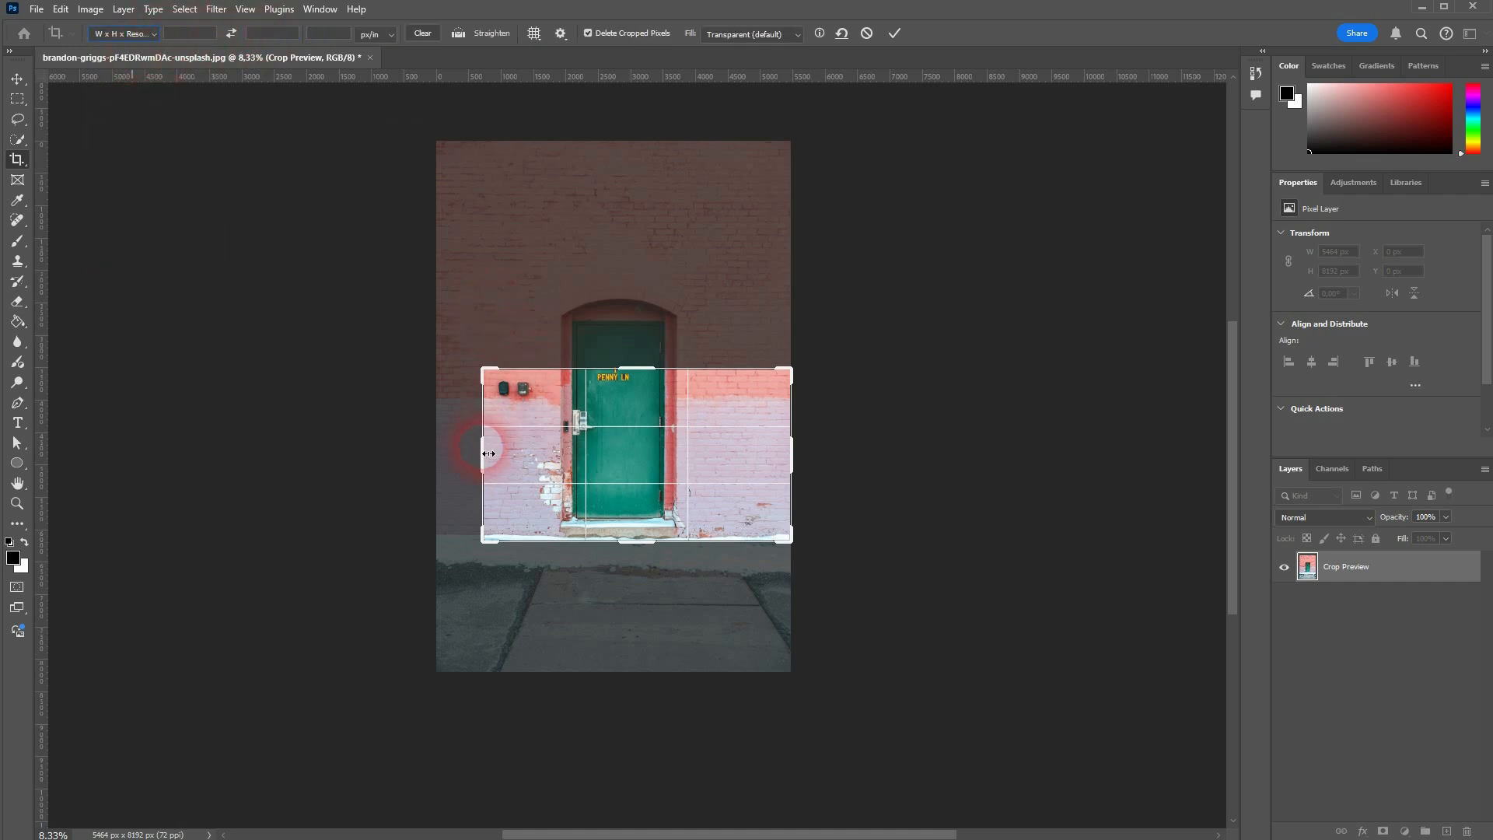
left_click_drag(488, 452, 331, 226)
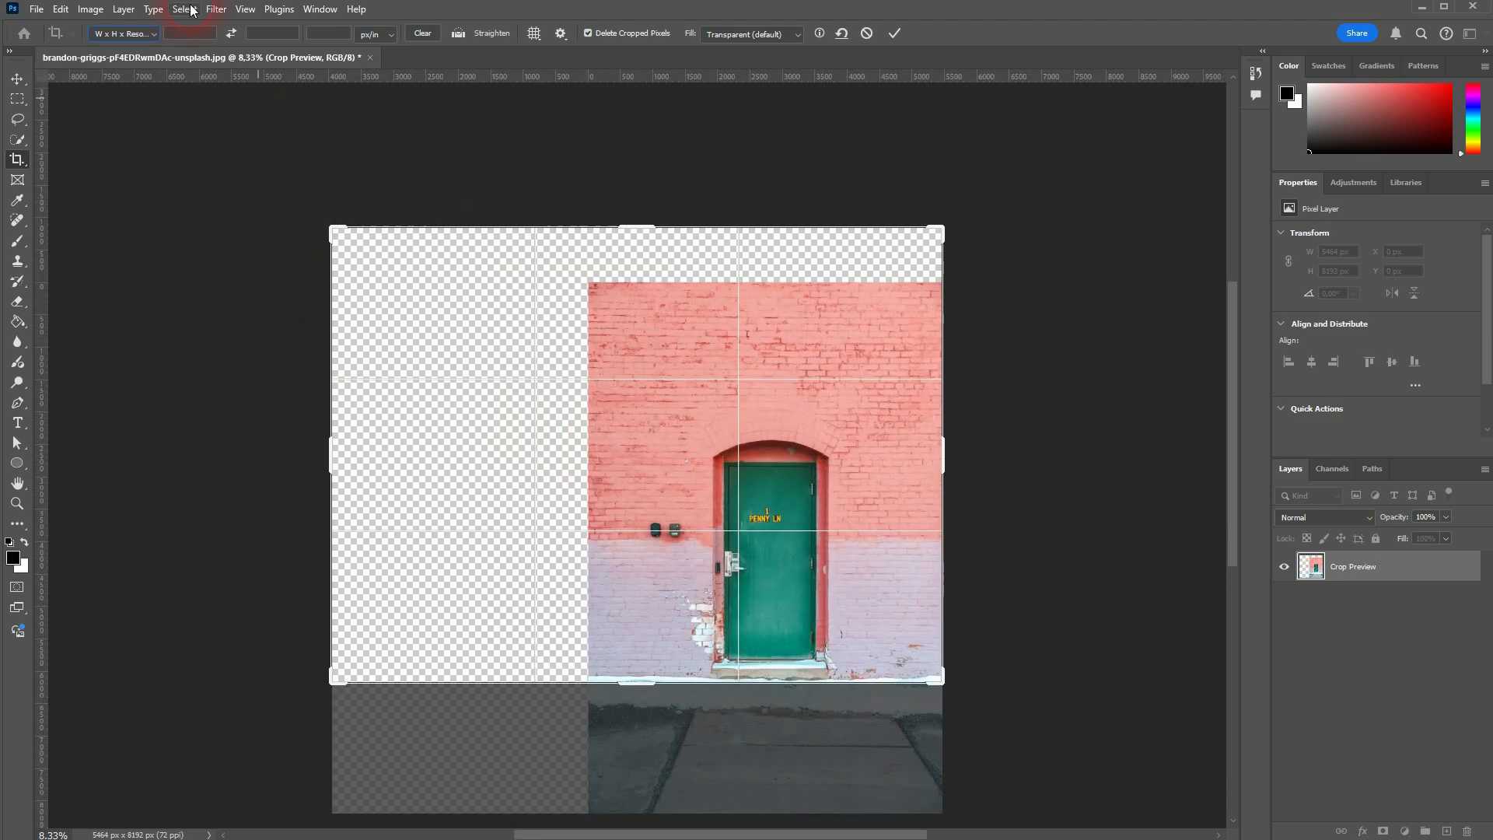
Constrain the crop box to the 5 : 7 preset and swap its proportions to 7 by 5
left_click(143, 35)
left_click(143, 116)
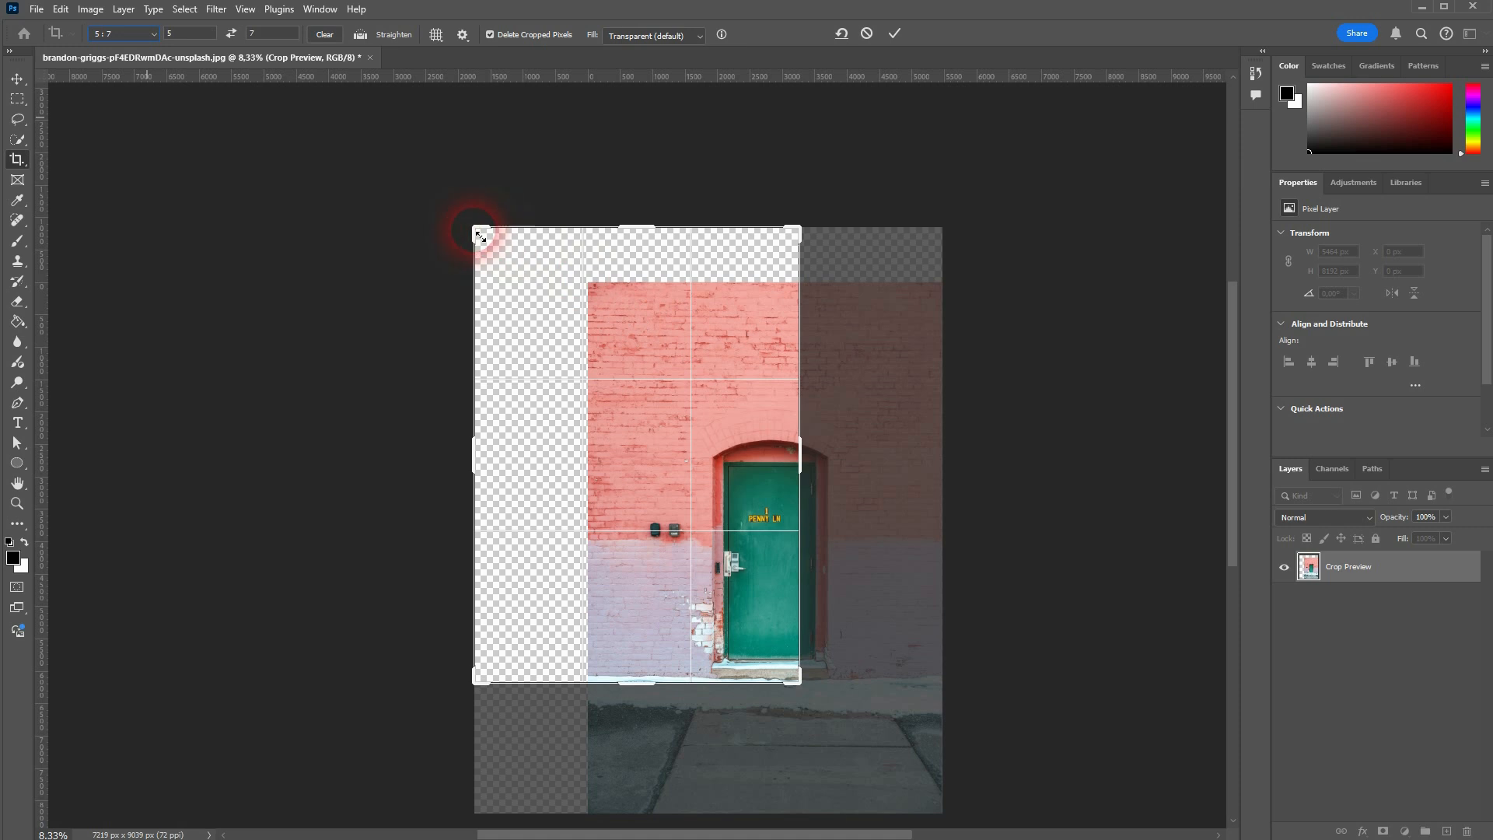
mouse_move(476, 226)
left_mouse_down()
mouse_move(549, 296)
mouse_move(458, 331)
mouse_move(562, 301)
mouse_move(460, 290)
mouse_move(440, 333)
mouse_move(362, 352)
mouse_move(442, 320)
mouse_move(472, 232)
left_mouse_up()
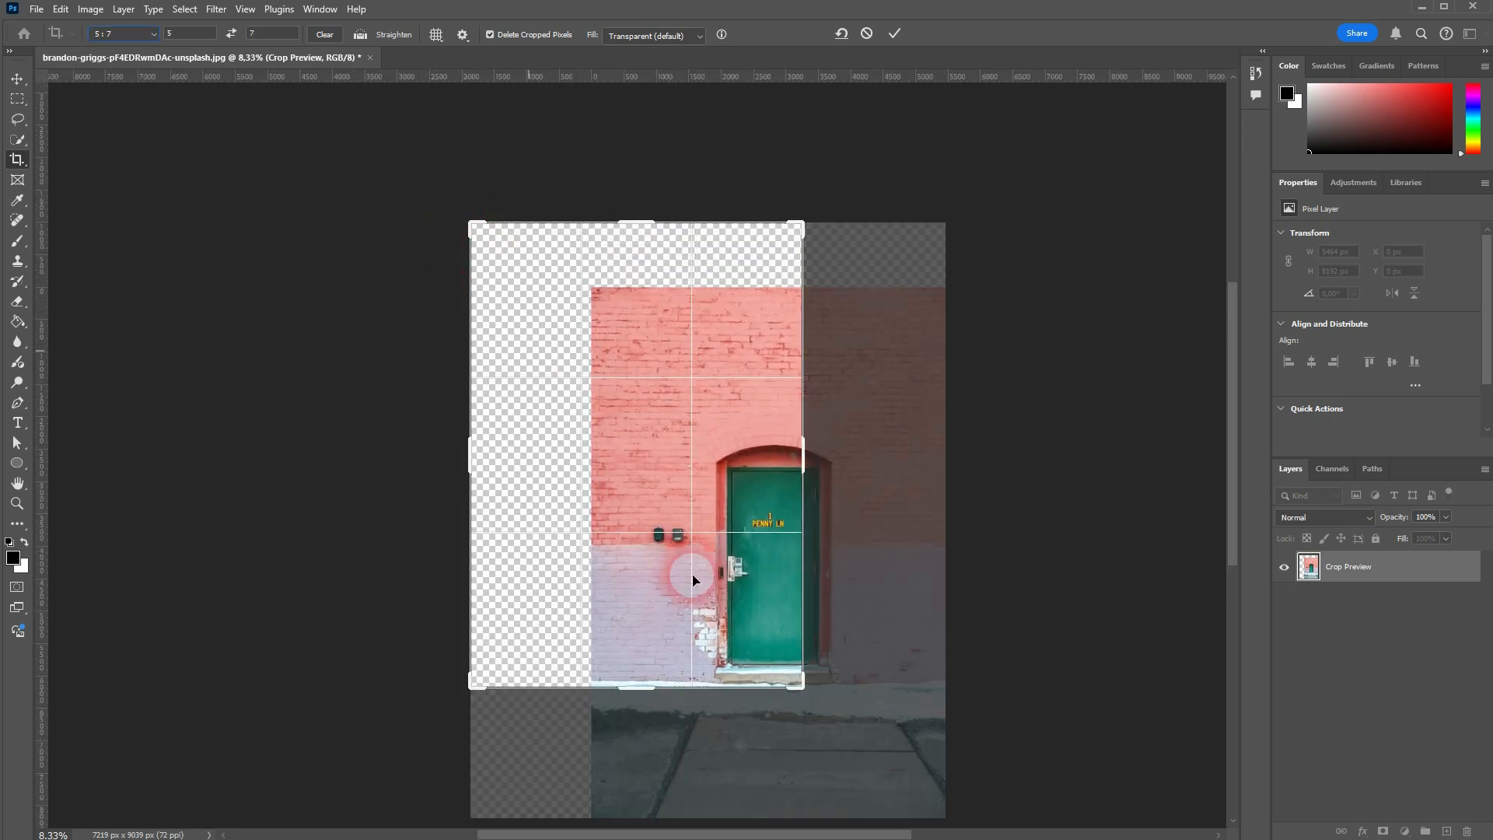
left_click(232, 34)
left_click(234, 33)
left_click(235, 35)
Use the W x H x Resolution crop preset with a width of 500 px and a height of 300 px
left_click(155, 36)
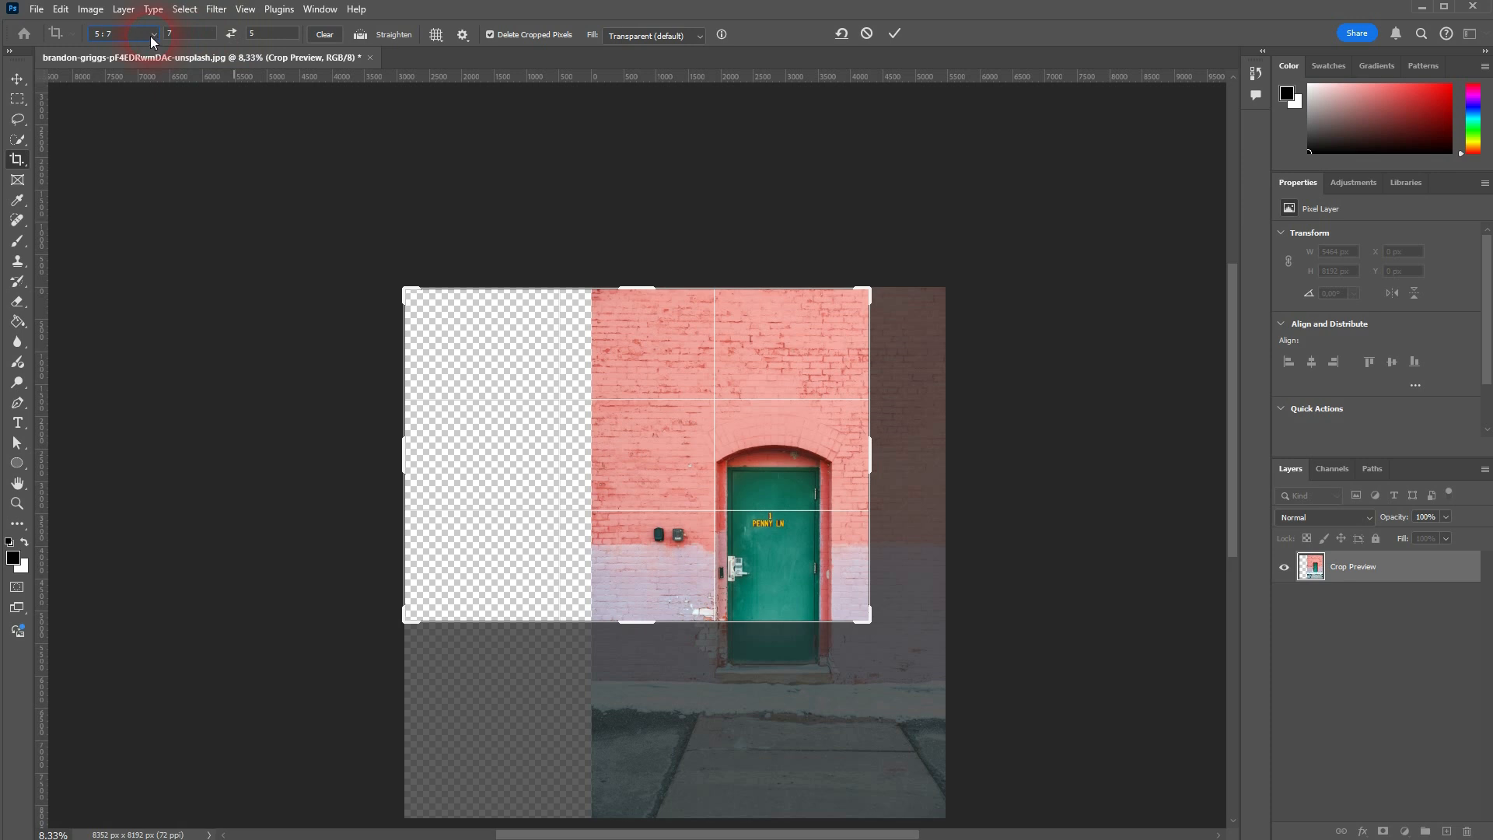
left_click(194, 58)
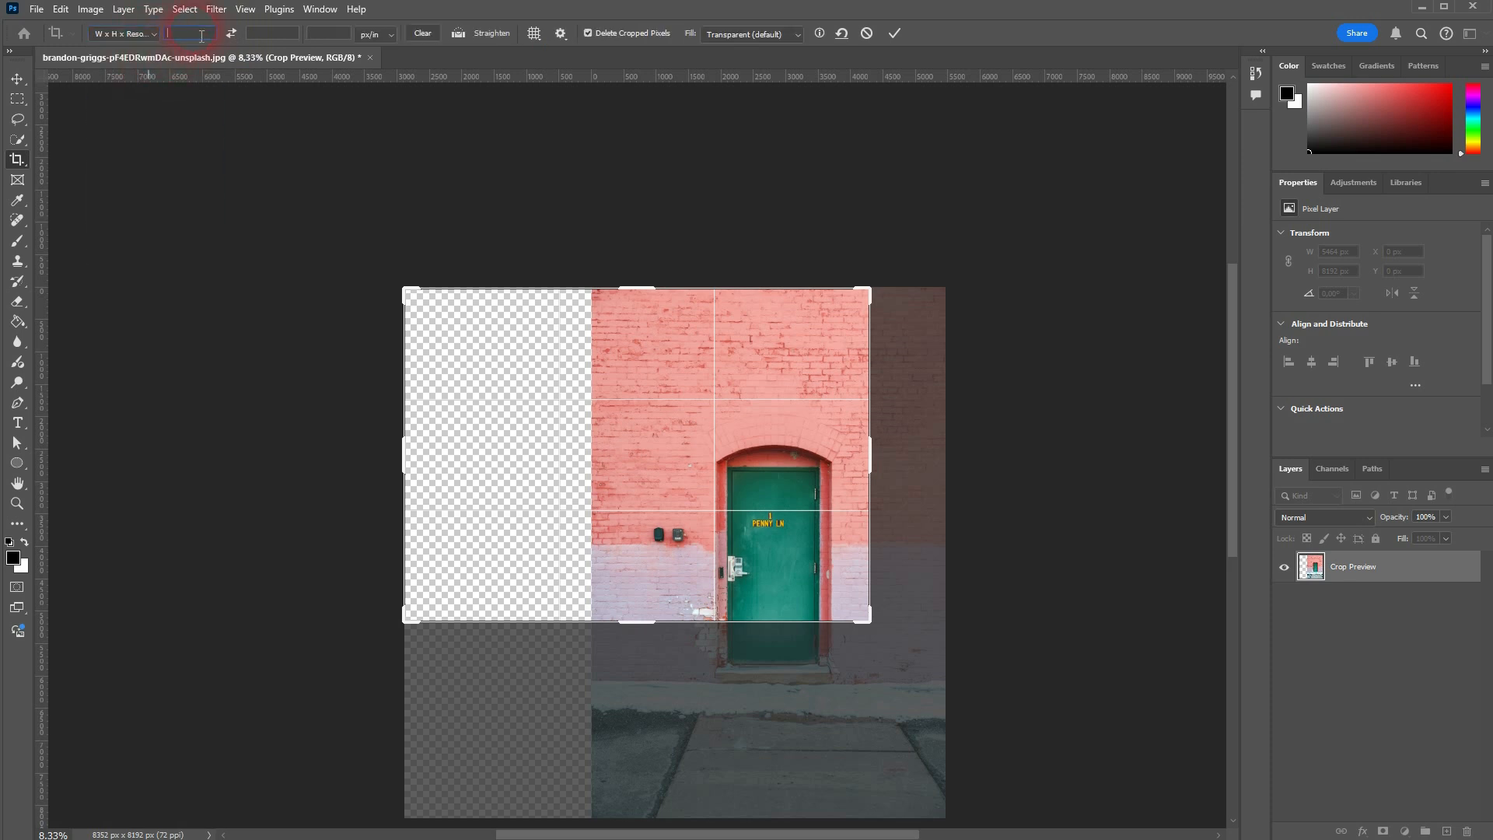
left_click(202, 36)
type("500")
key("Tab")
type("300")
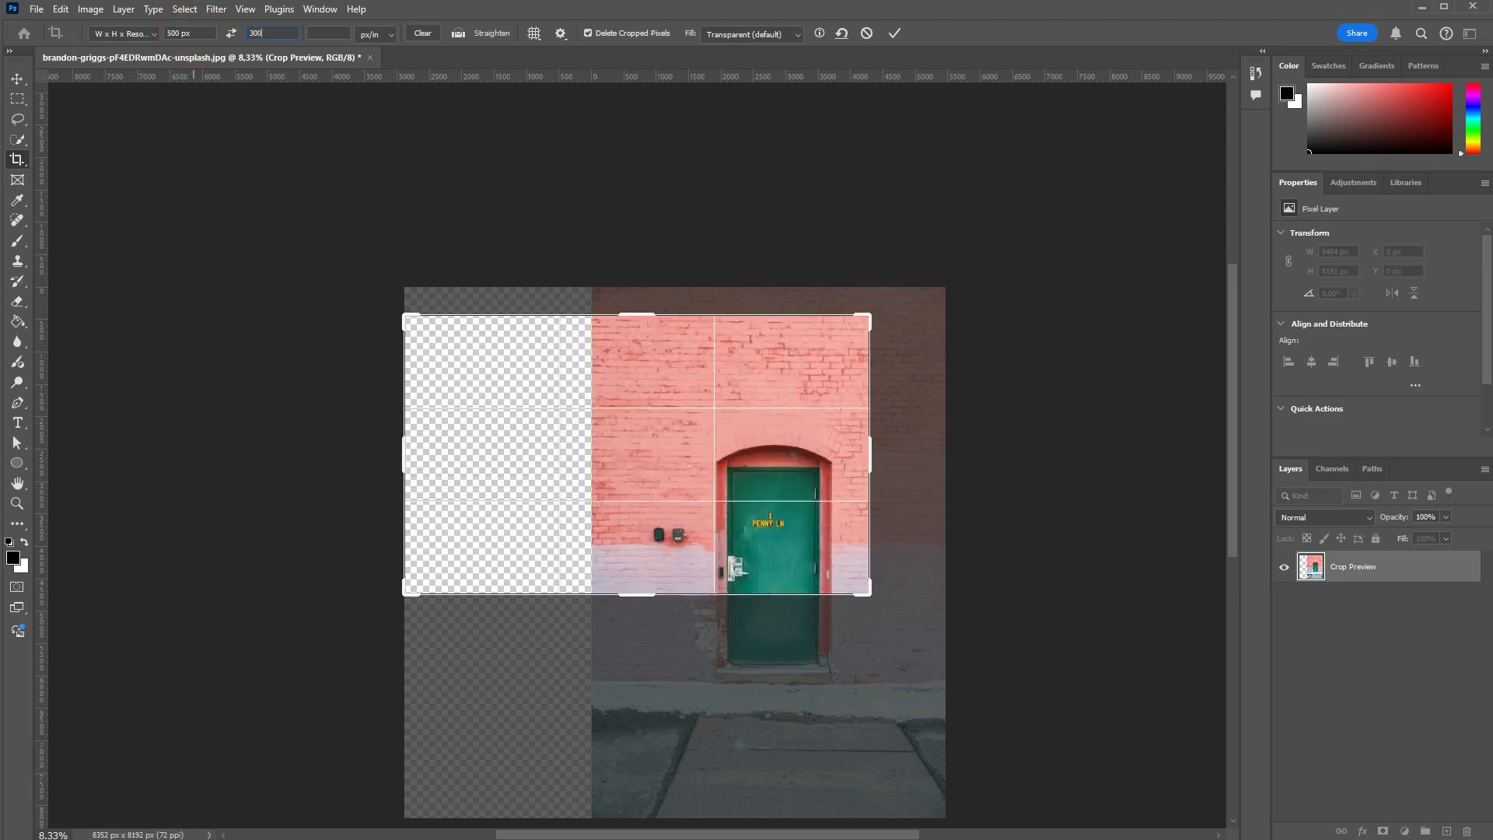
Reposition the photo inside the crop frame so the green door sits near its centre
left_click(661, 450)
mouse_move(403, 318)
left_mouse_down()
mouse_move(467, 361)
mouse_move(404, 324)
left_mouse_up()
left_click_drag(667, 461, 525, 403)
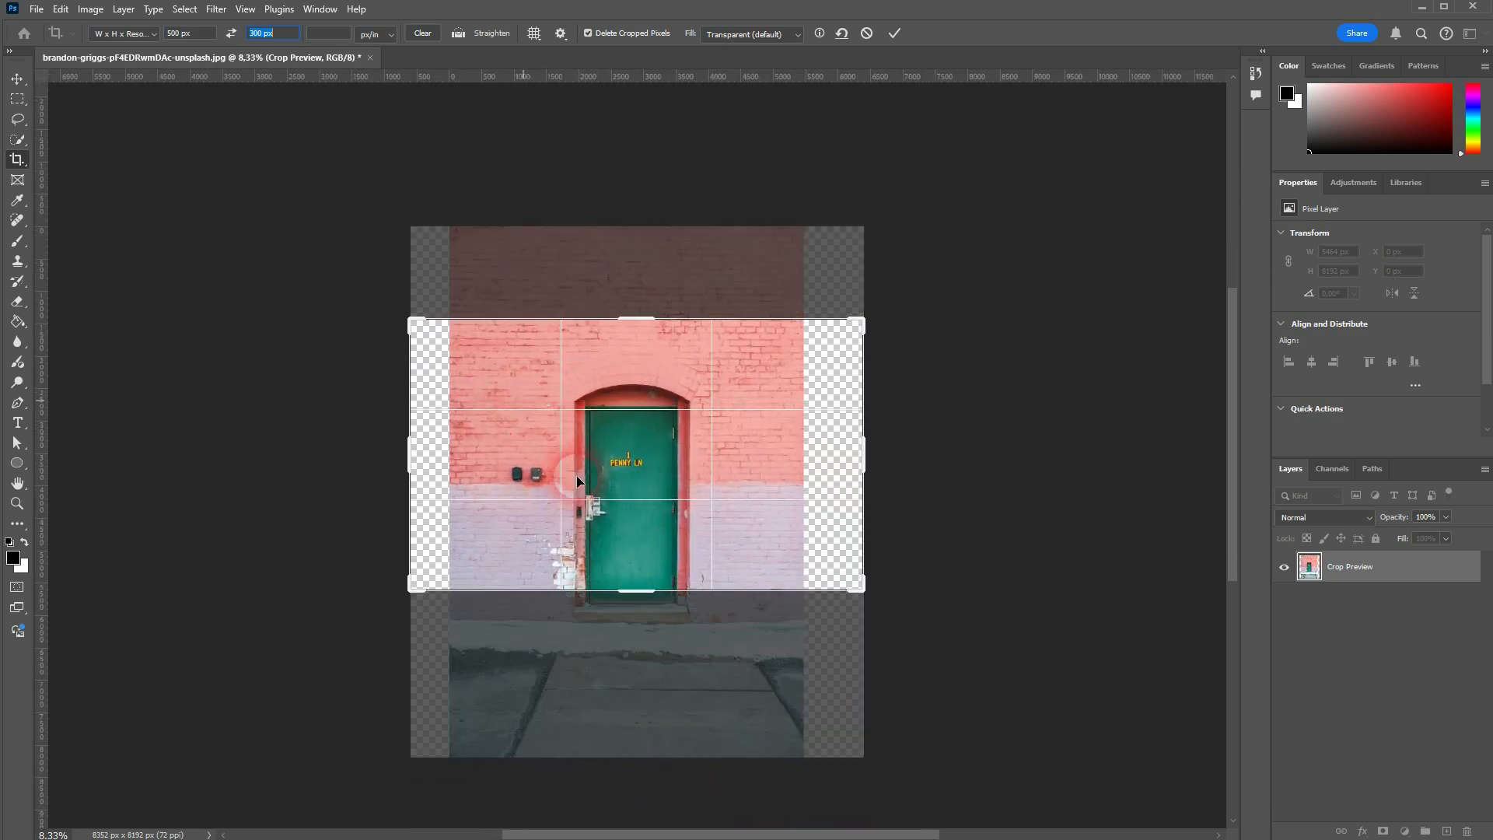
Swap the crop size to 300 by 500 px with the photo moved up in the frame, and clear the size values
left_click(231, 35)
left_click(677, 441)
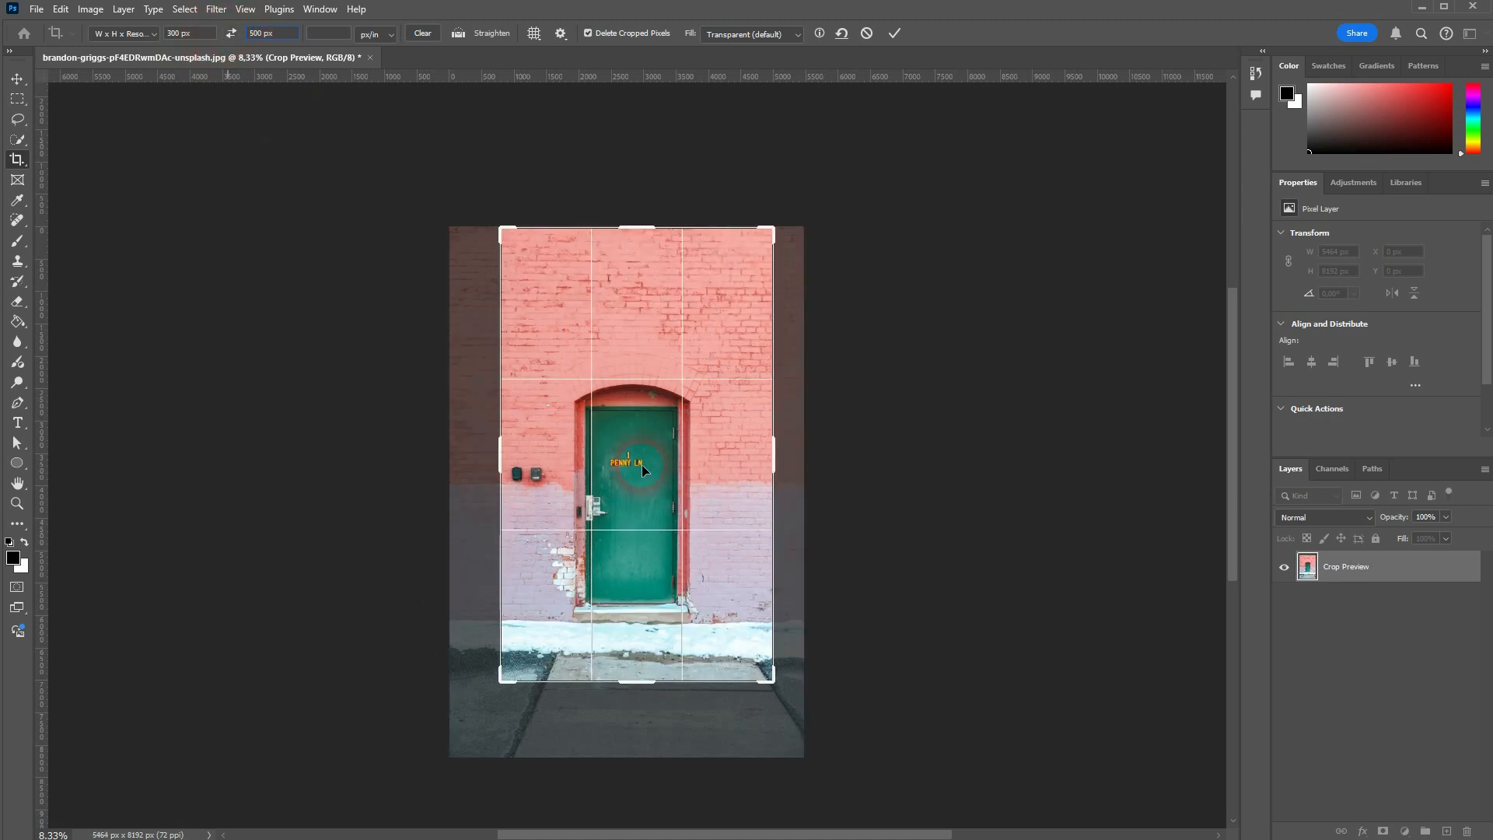
left_click_drag(643, 469, 675, 449)
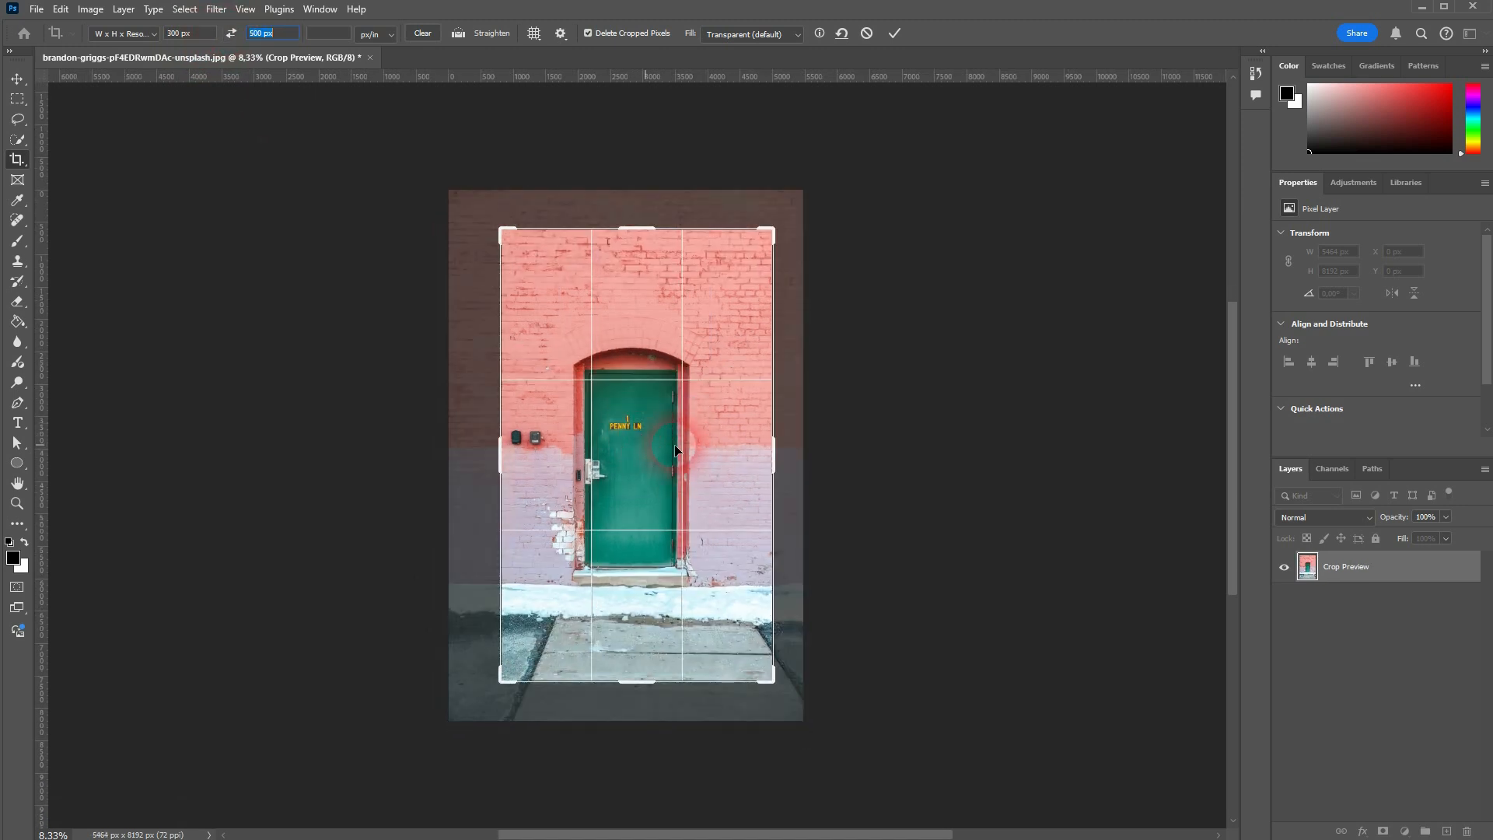
left_click(422, 31)
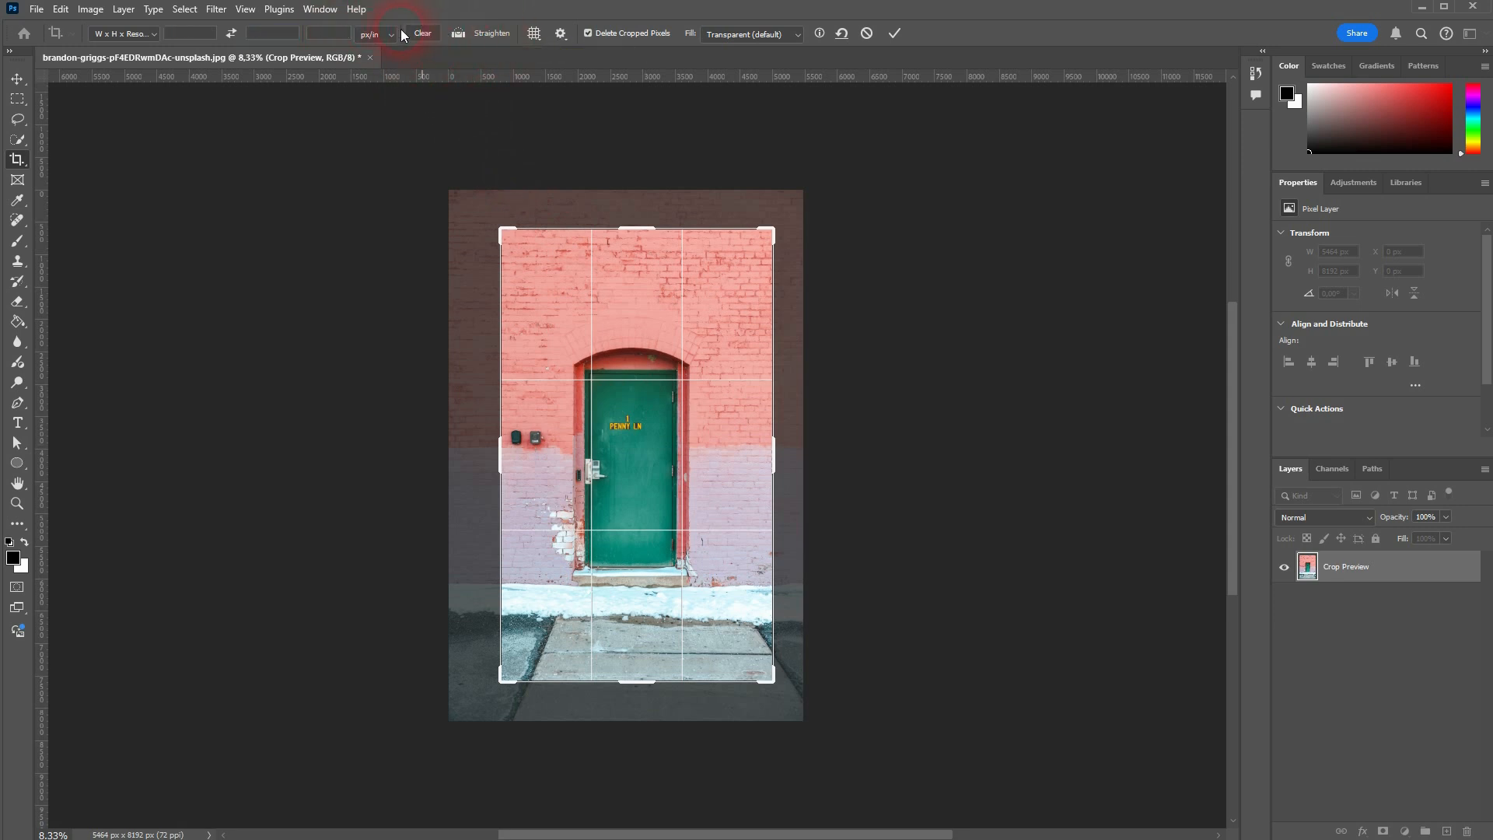
Preview the Grid and Golden Ratio crop overlays, and restore the Rule of Thirds overlay
left_click(536, 32)
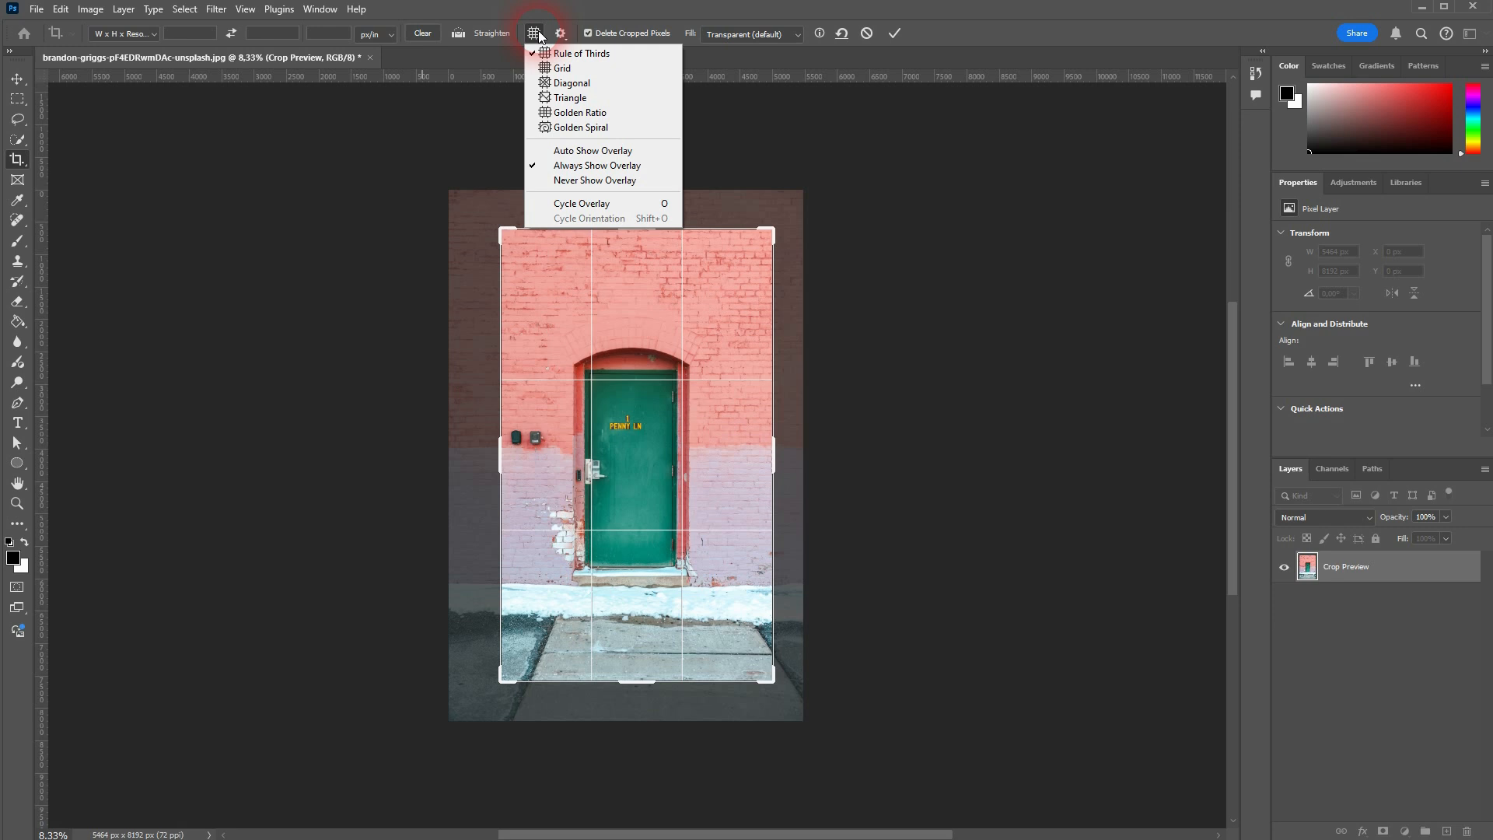
left_click(618, 71)
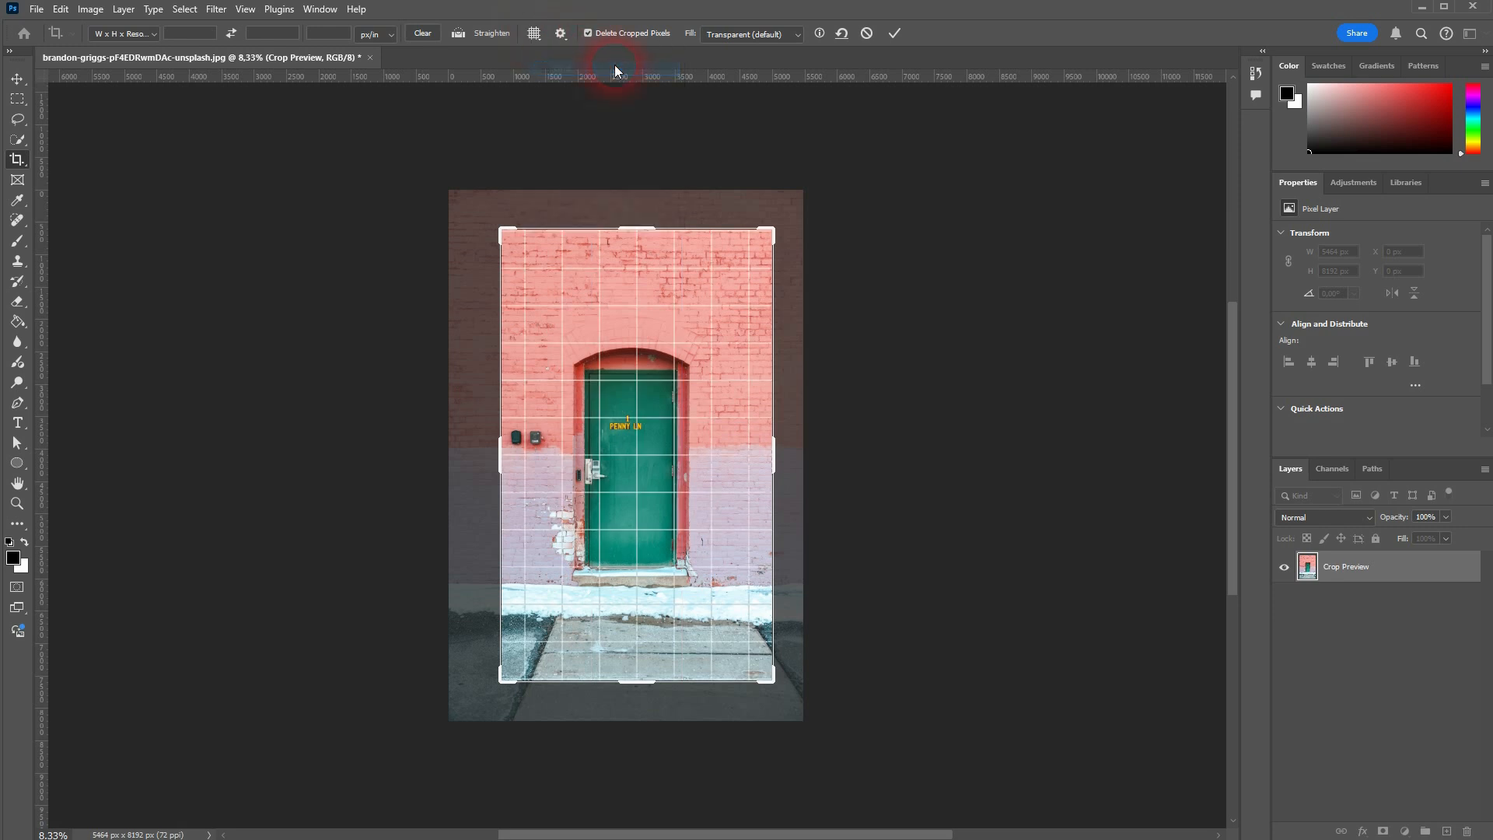
left_click(535, 34)
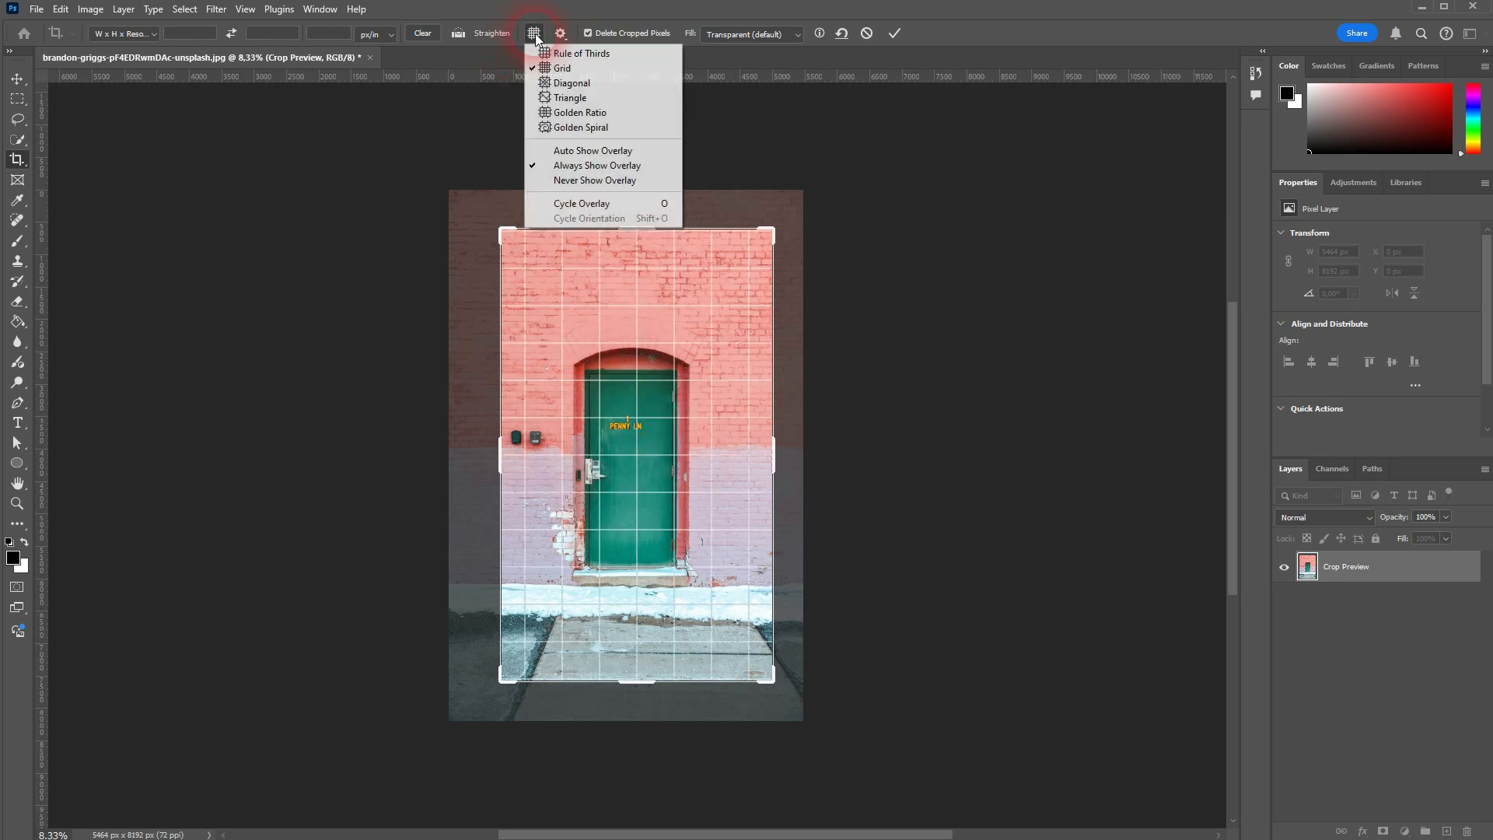
left_click(579, 112)
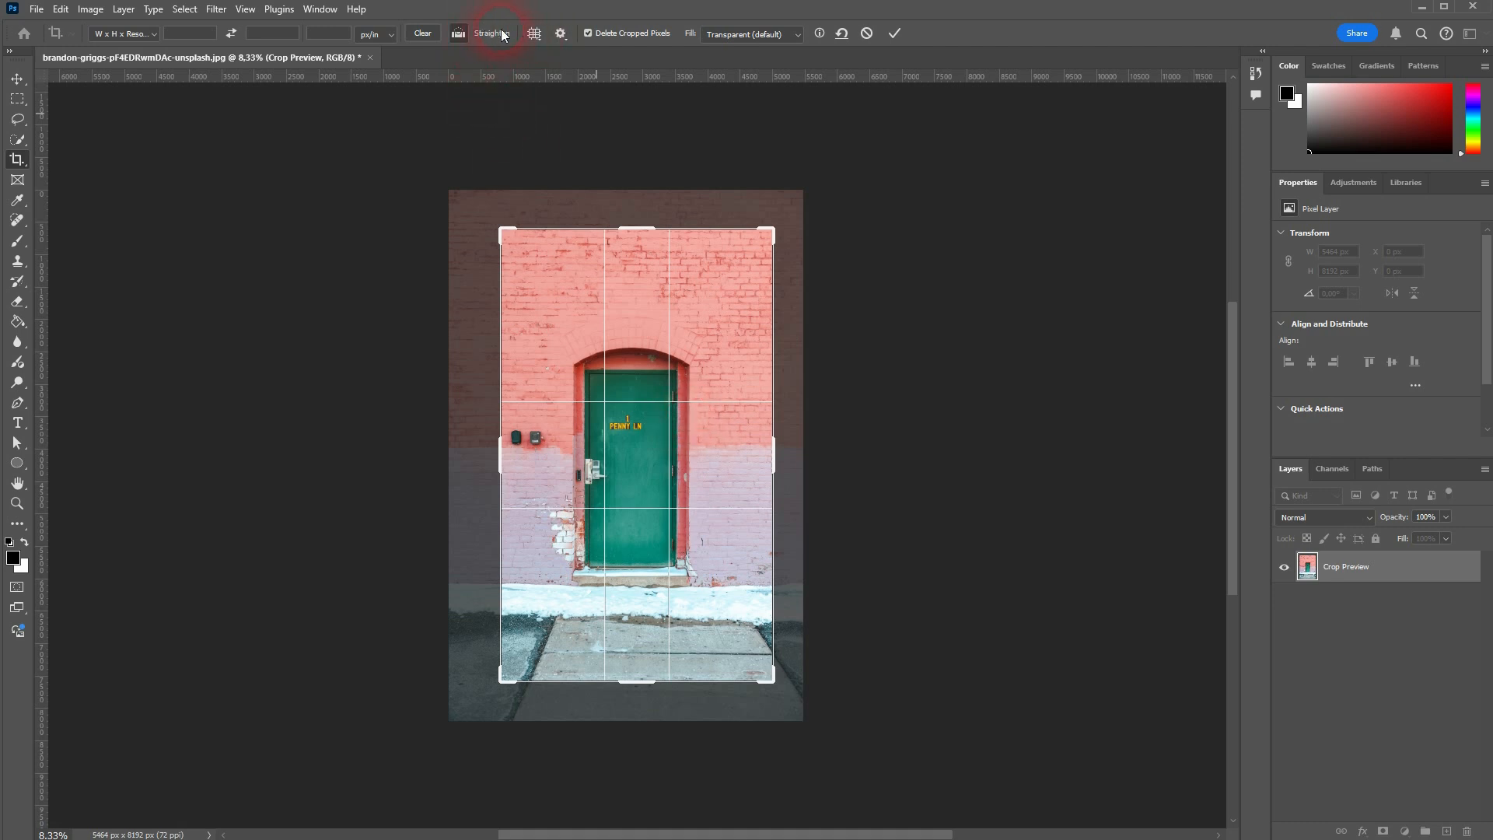
left_click(534, 35)
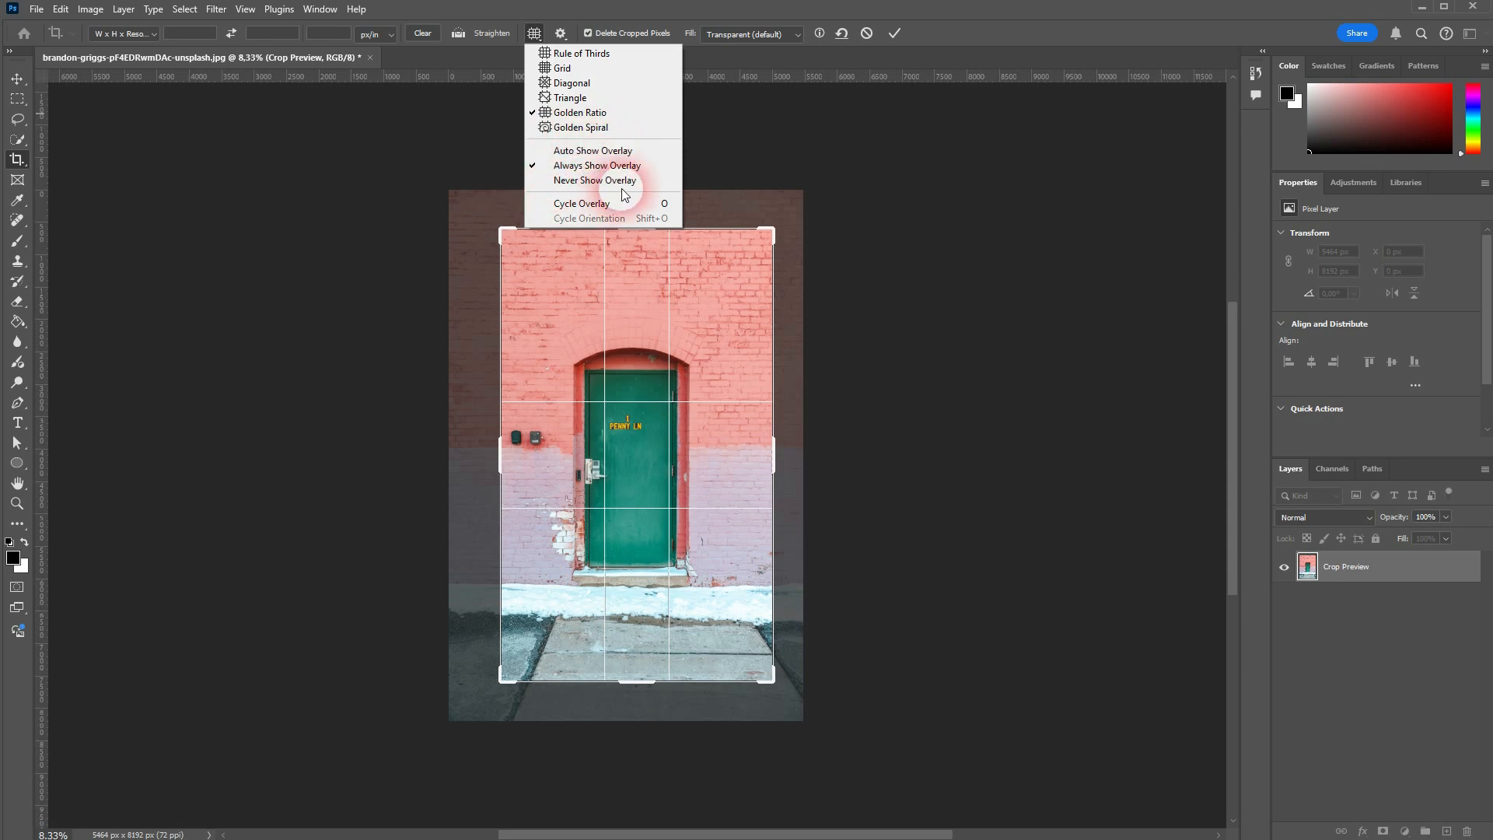
left_click(582, 55)
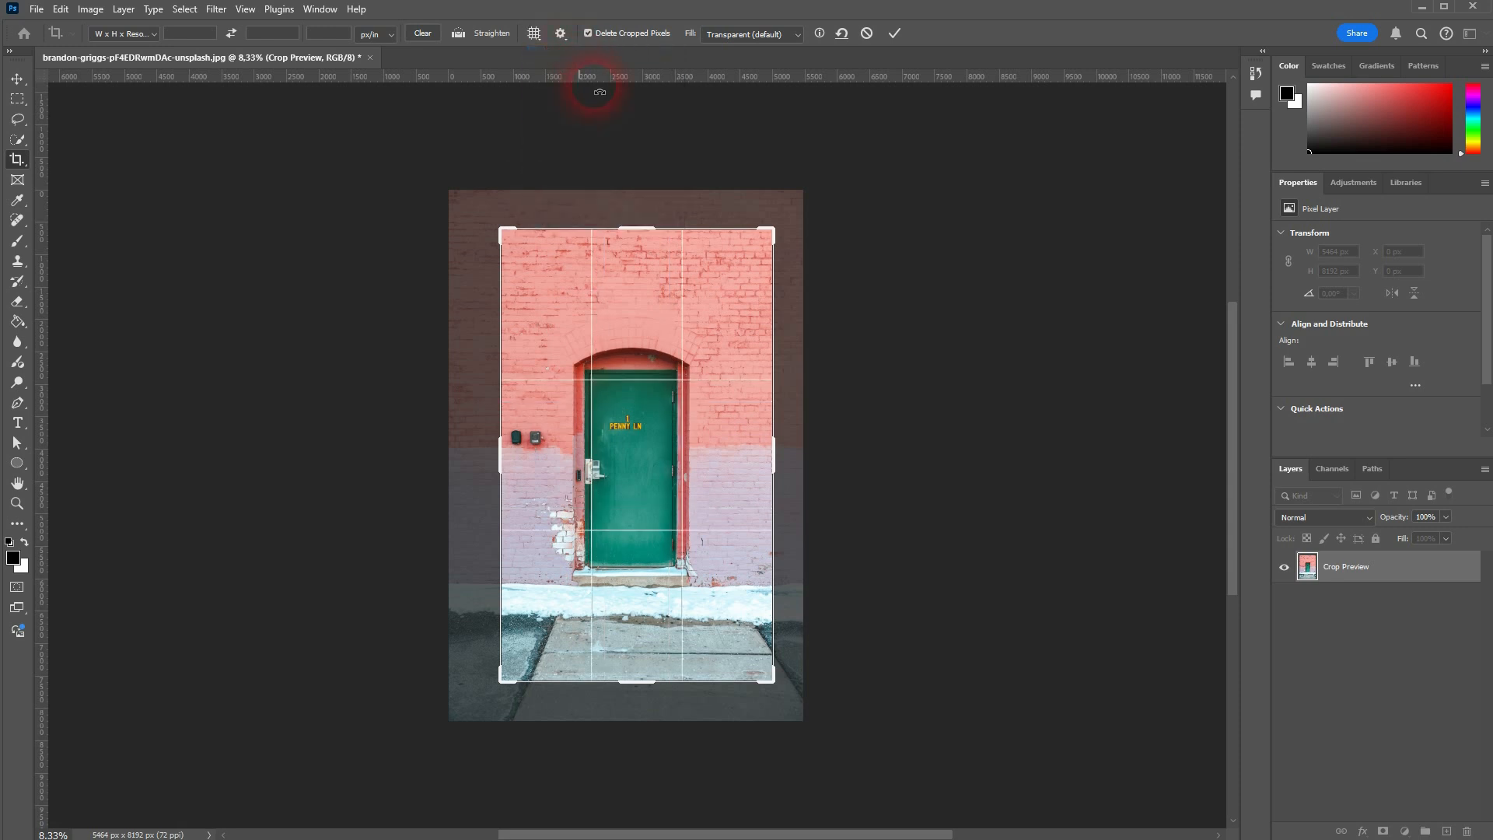
Review the additional crop options and crop the photo tightly around the green door to about 3449 by 5356 px
left_click(563, 34)
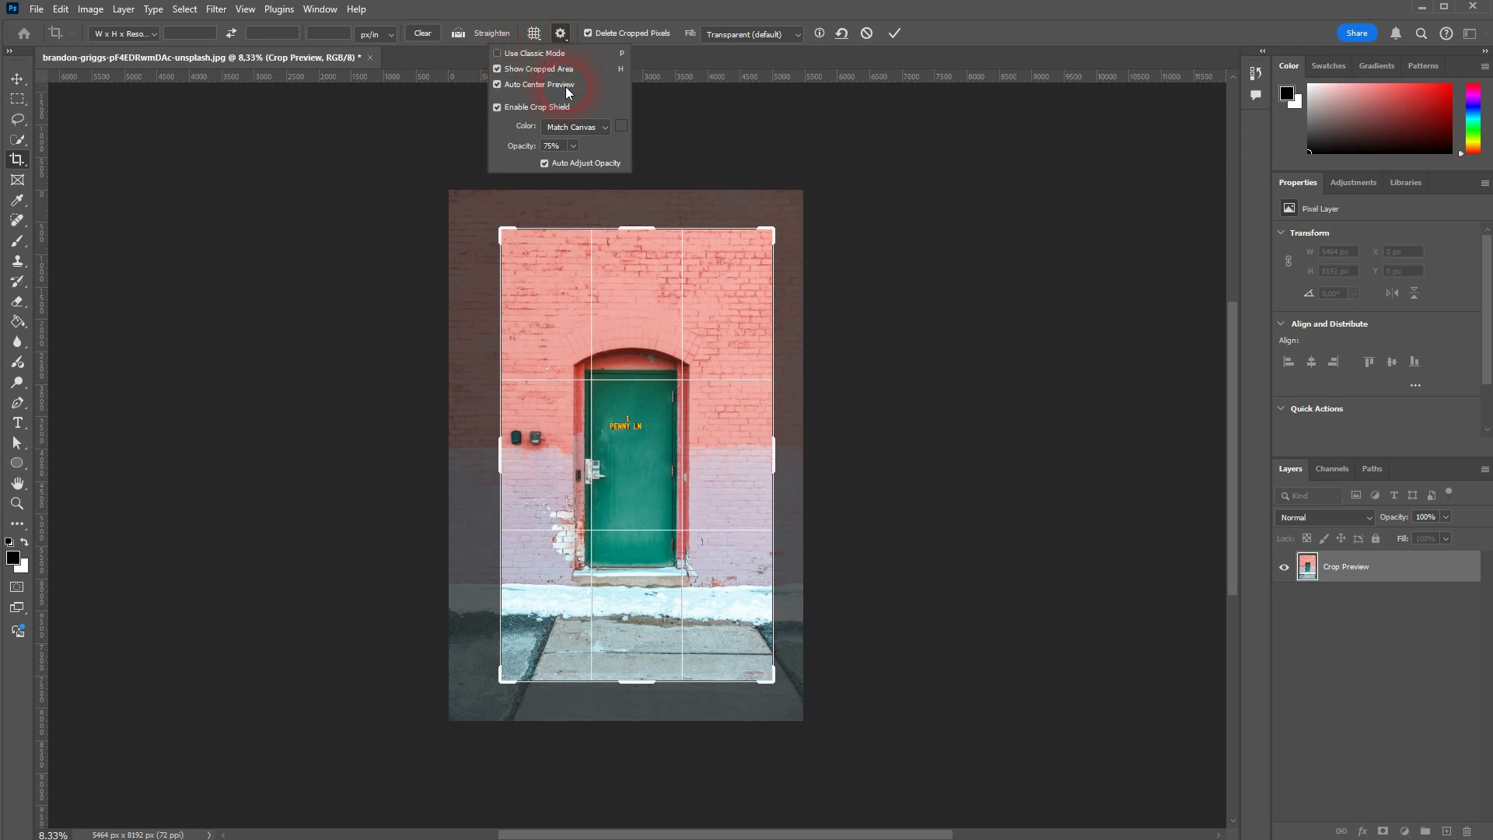
left_click(562, 32)
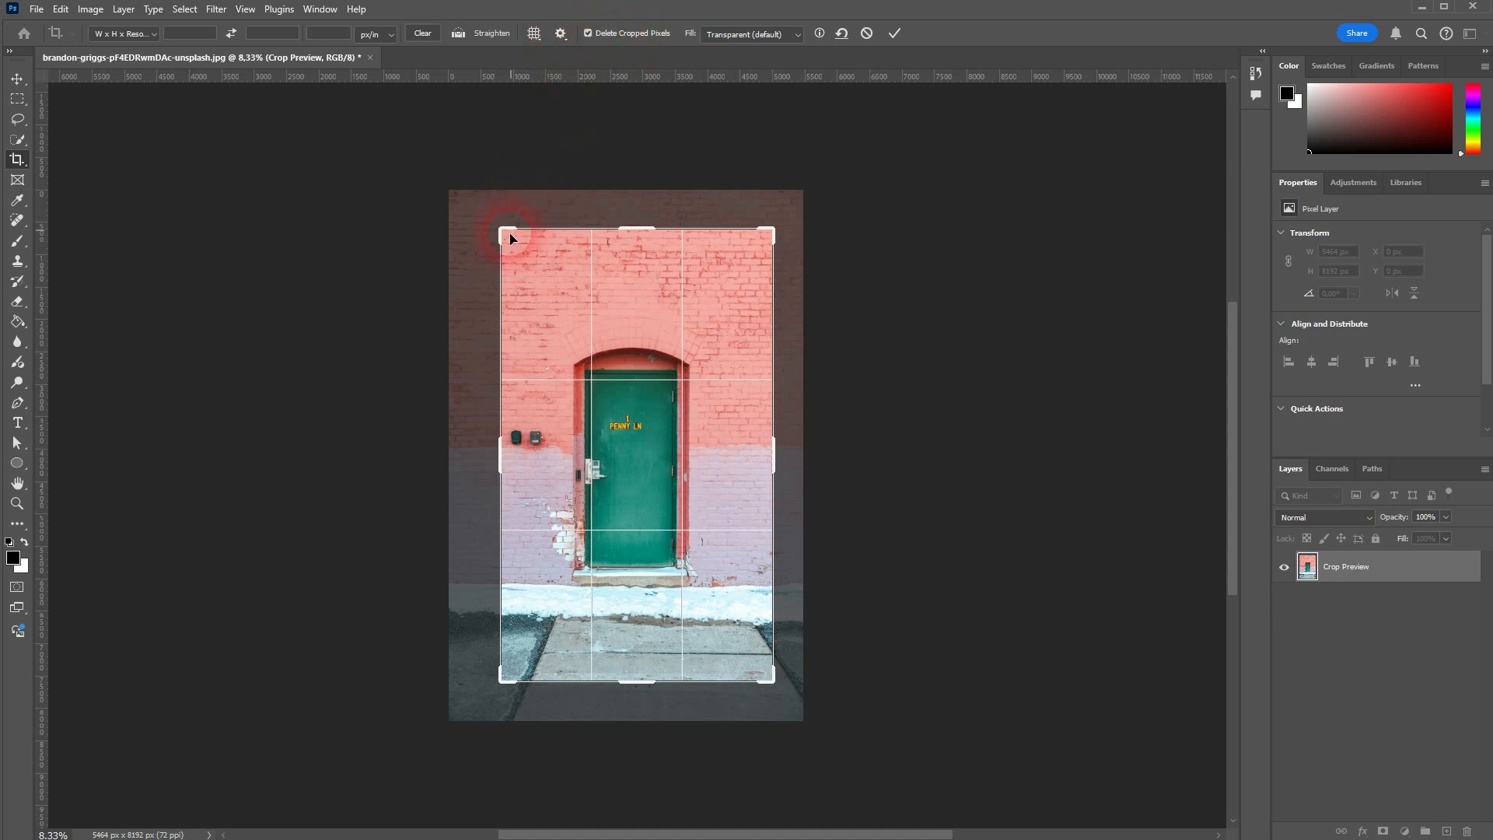
left_click_drag(502, 239, 524, 283)
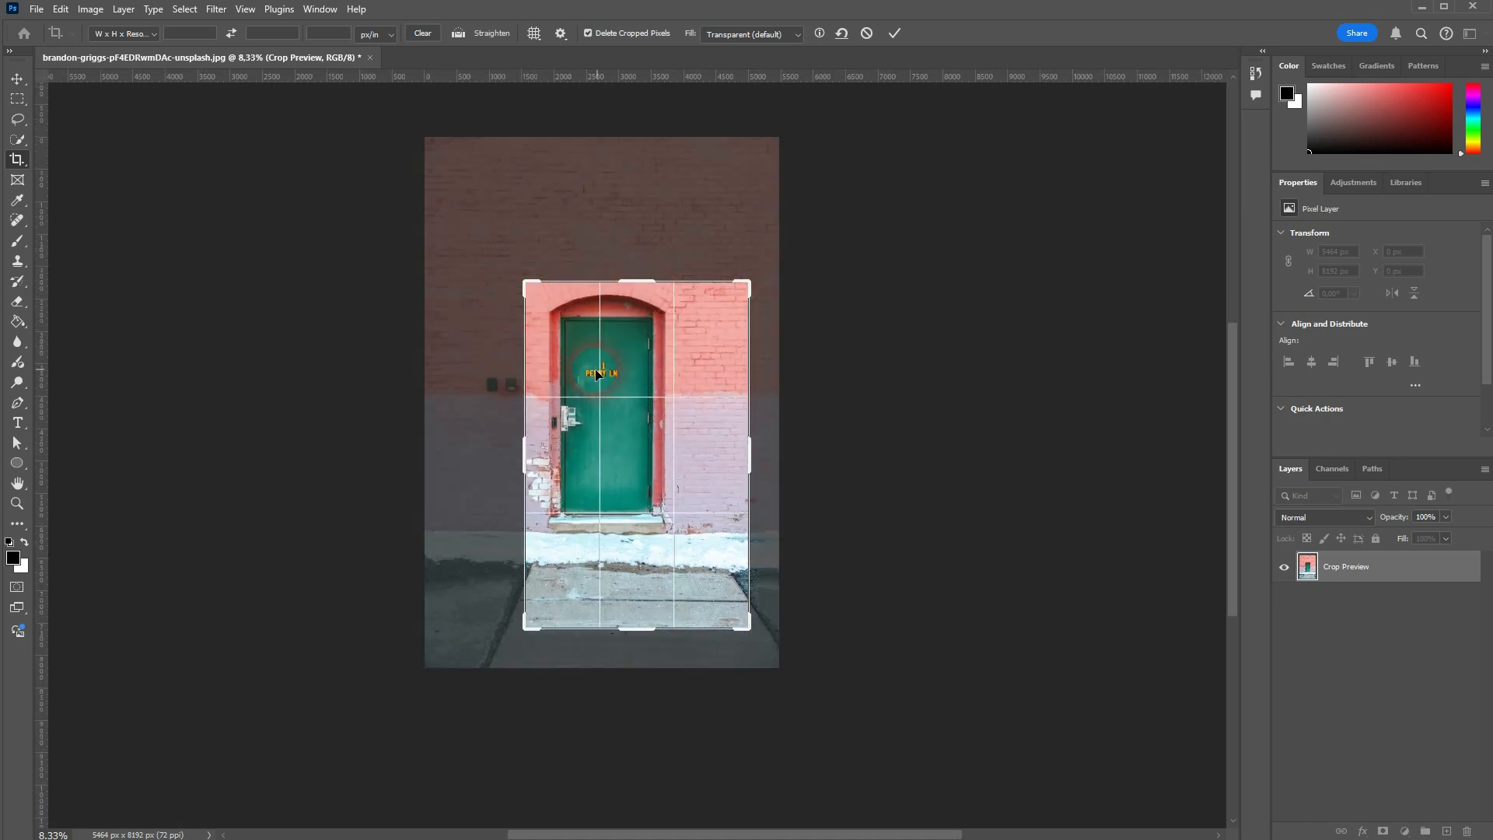
left_click(894, 33)
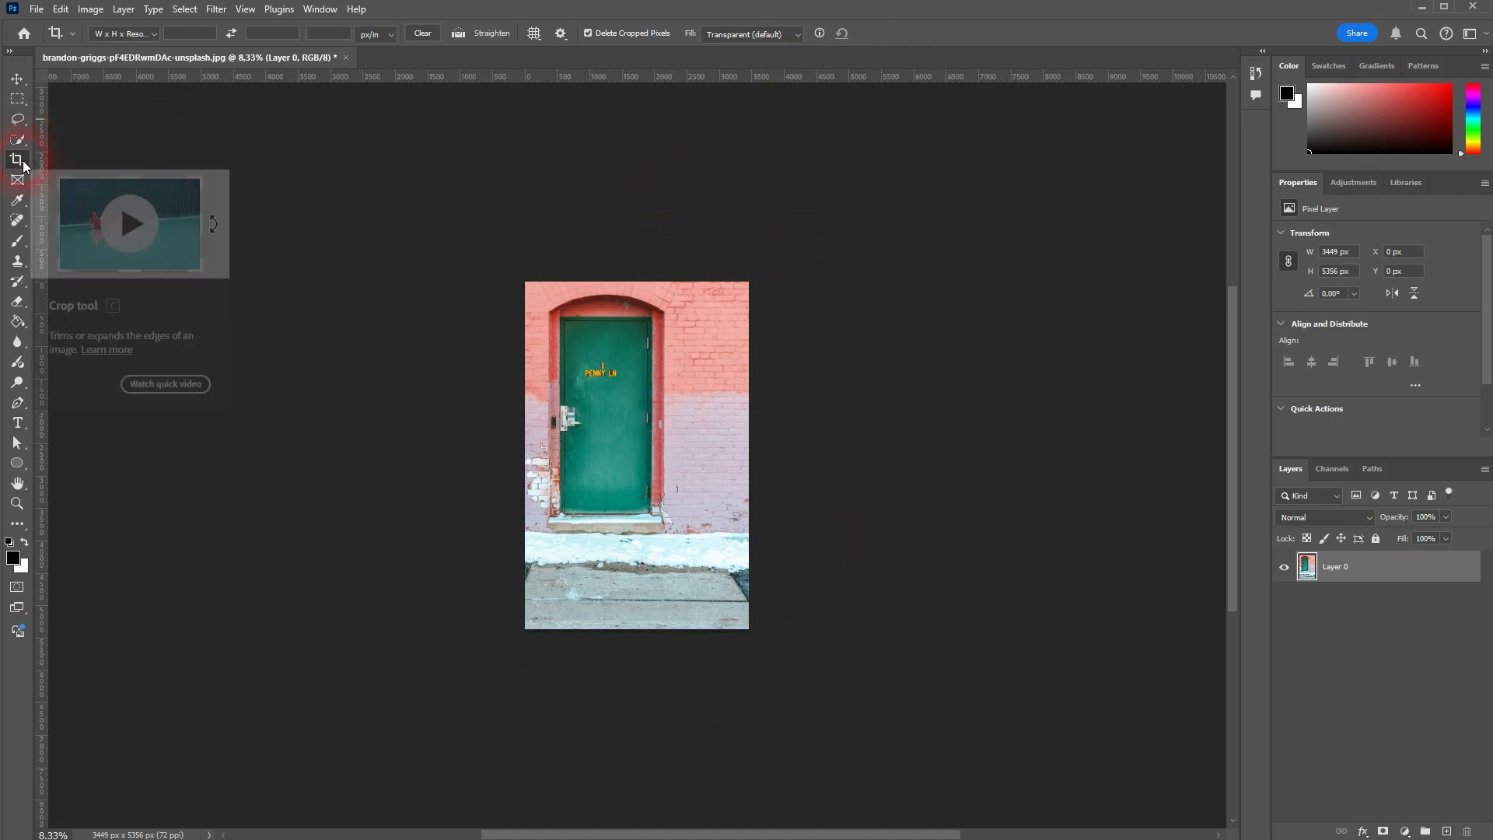
Expand the canvas with transparent space above and left of the photo to about 5225 by 6891 px
left_click(608, 394)
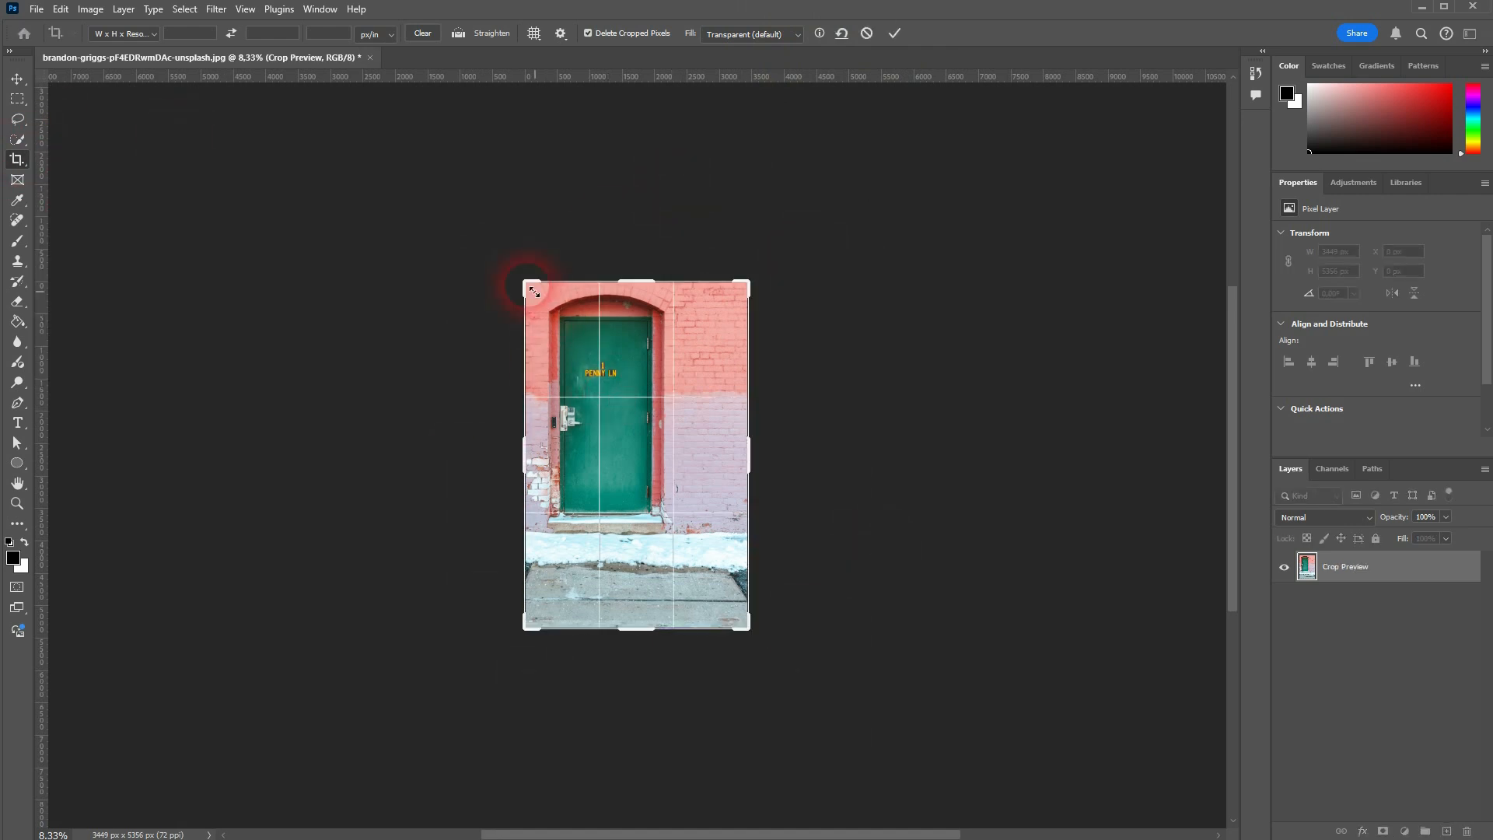
left_click_drag(523, 280, 450, 226)
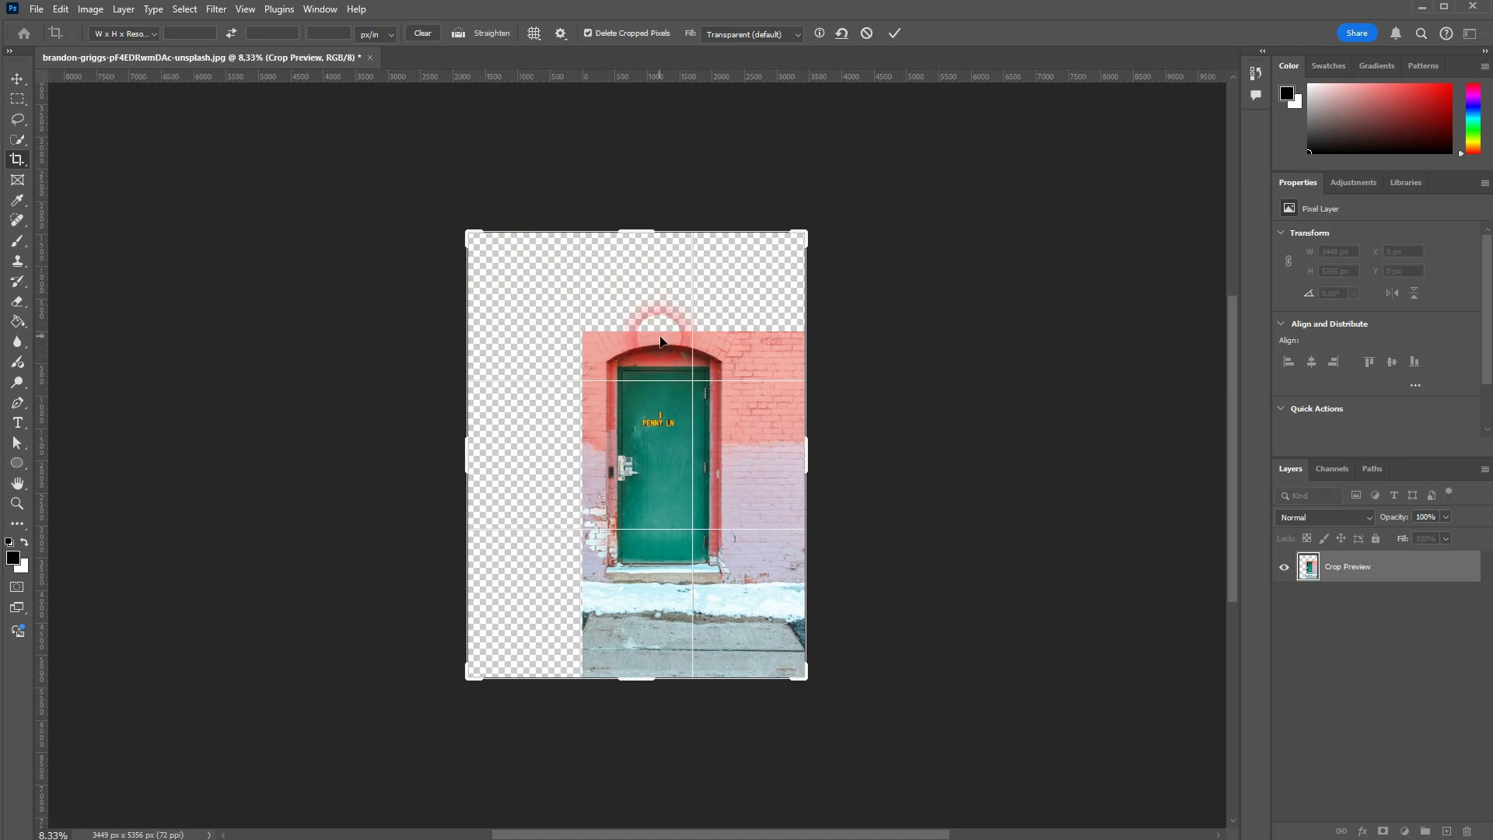
left_click(894, 35)
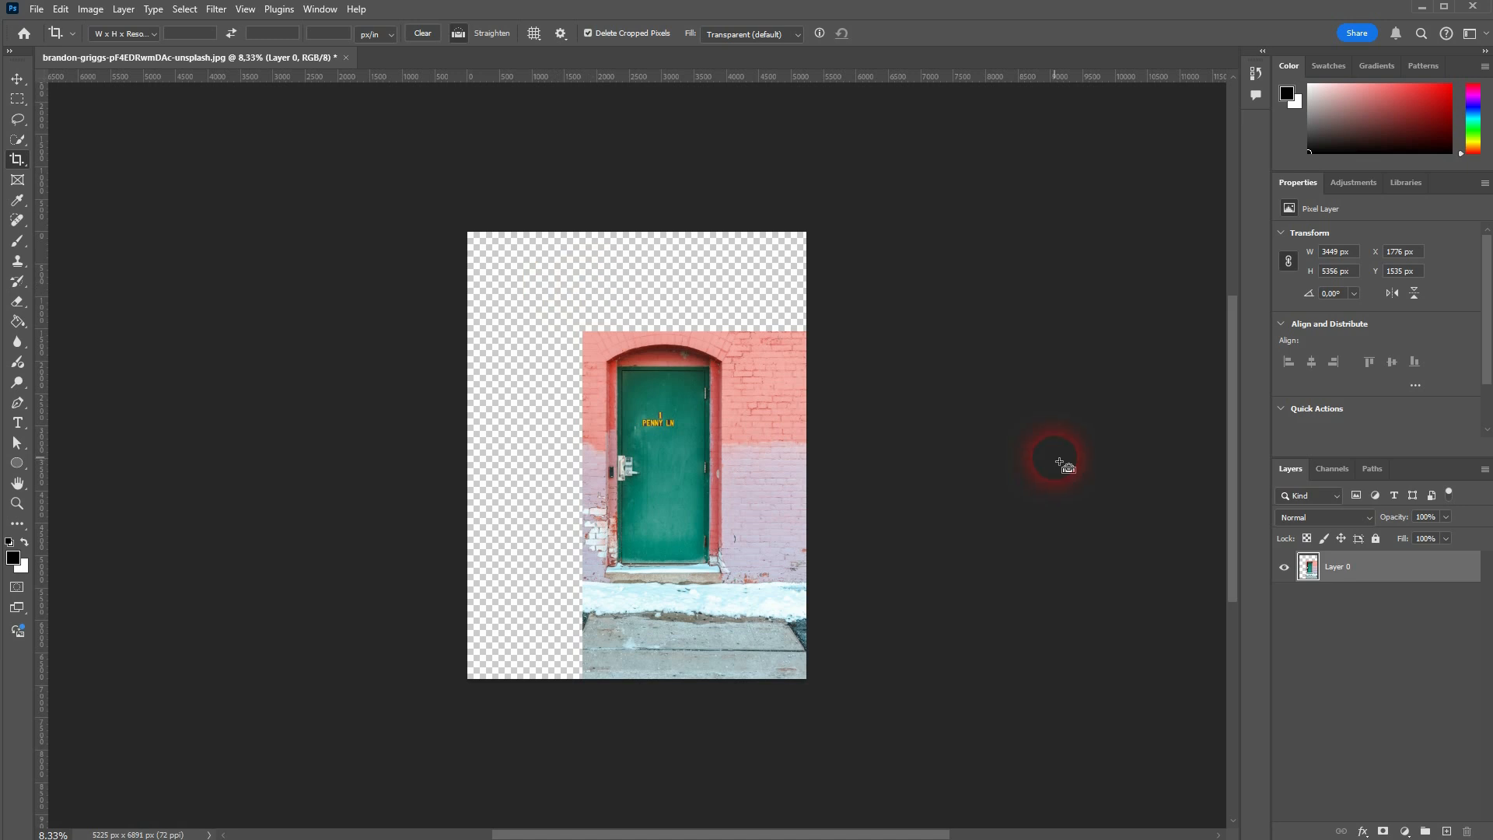
Undo the canvas expansion and the tight crop around the door
key("ctrl+z")
key("ctrl+z")
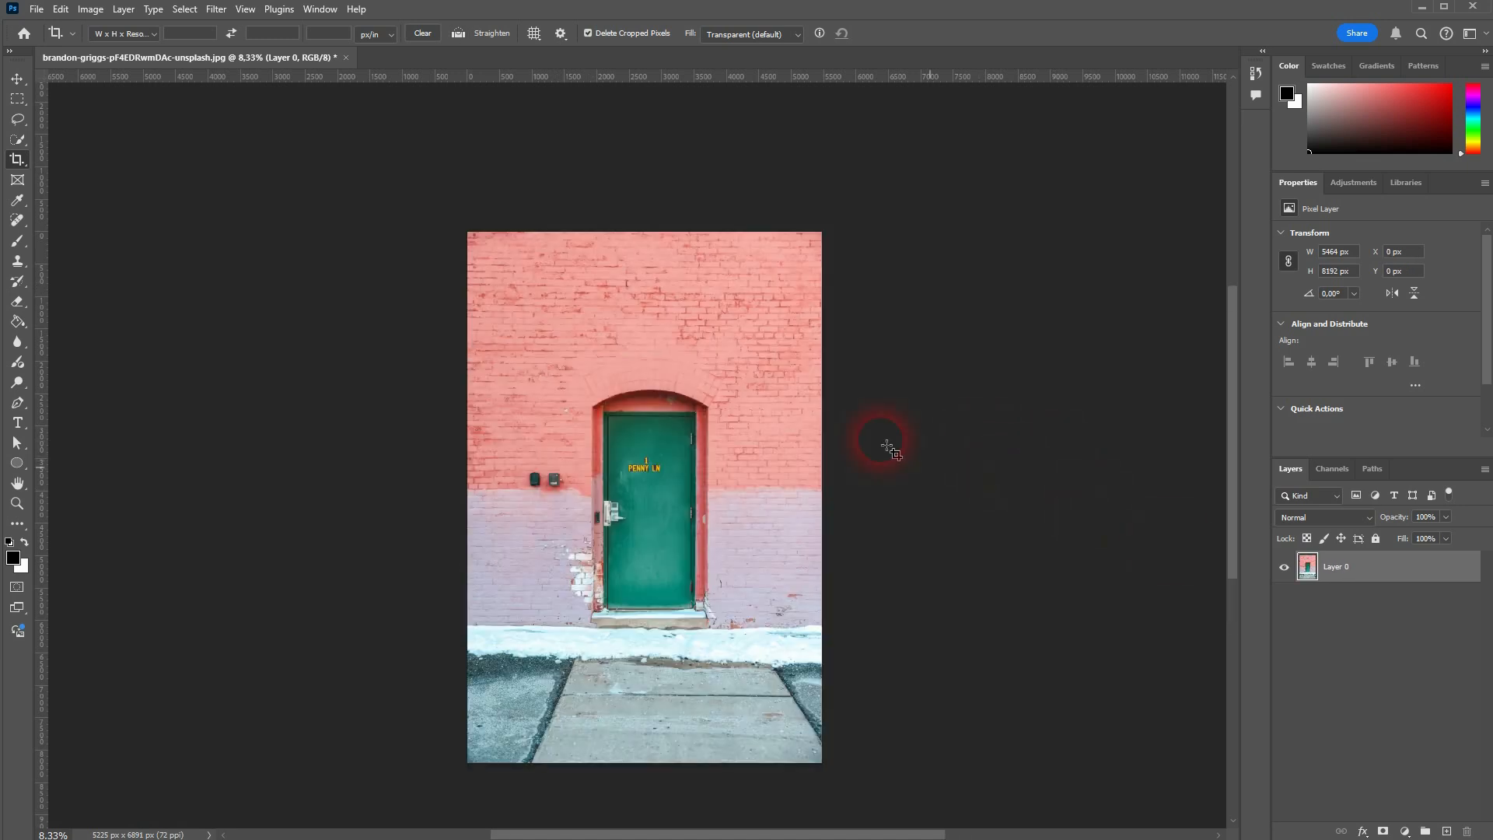
Turn off Delete Cropped Pixels and crop the photo's upper and left edges to about 4721 by 6345 px
left_click(627, 343)
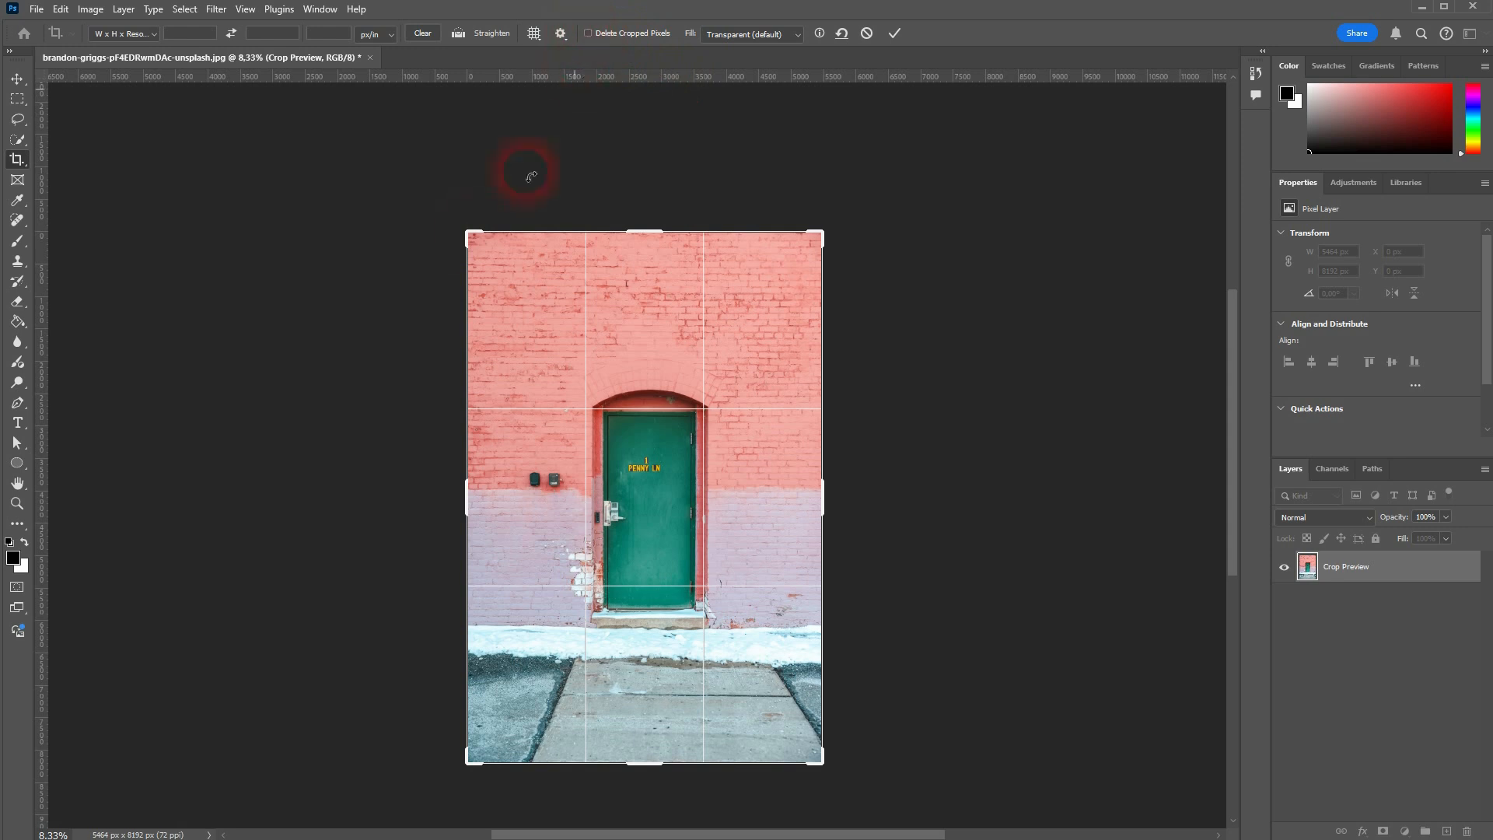
left_click_drag(470, 232, 499, 303)
left_click(892, 35)
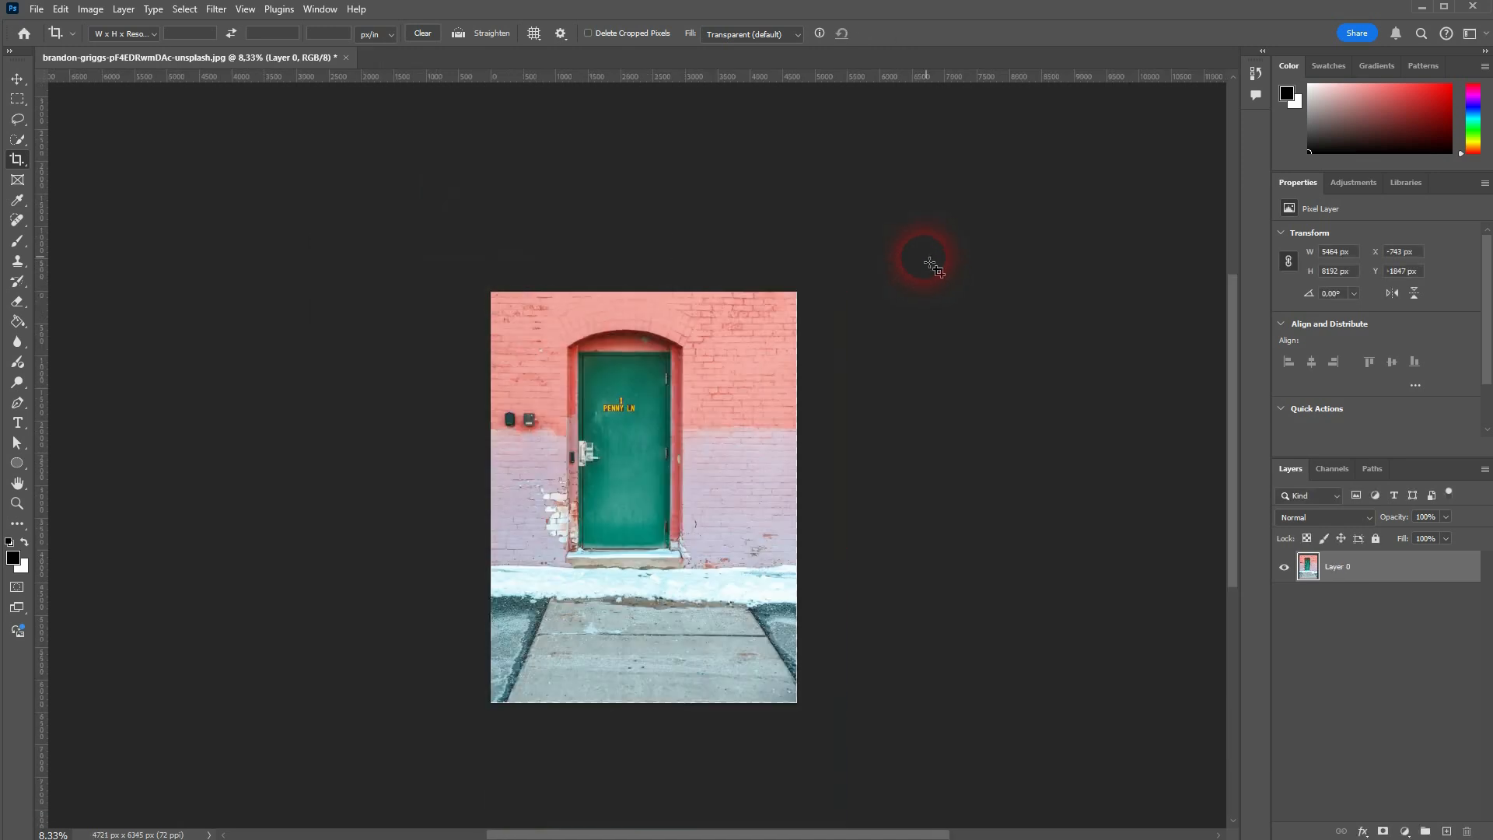
Enlarge the crop to recover hidden wall area, about 5081 by 7784 px, and apply it with Delete Cropped Pixels enabled
left_click(589, 378)
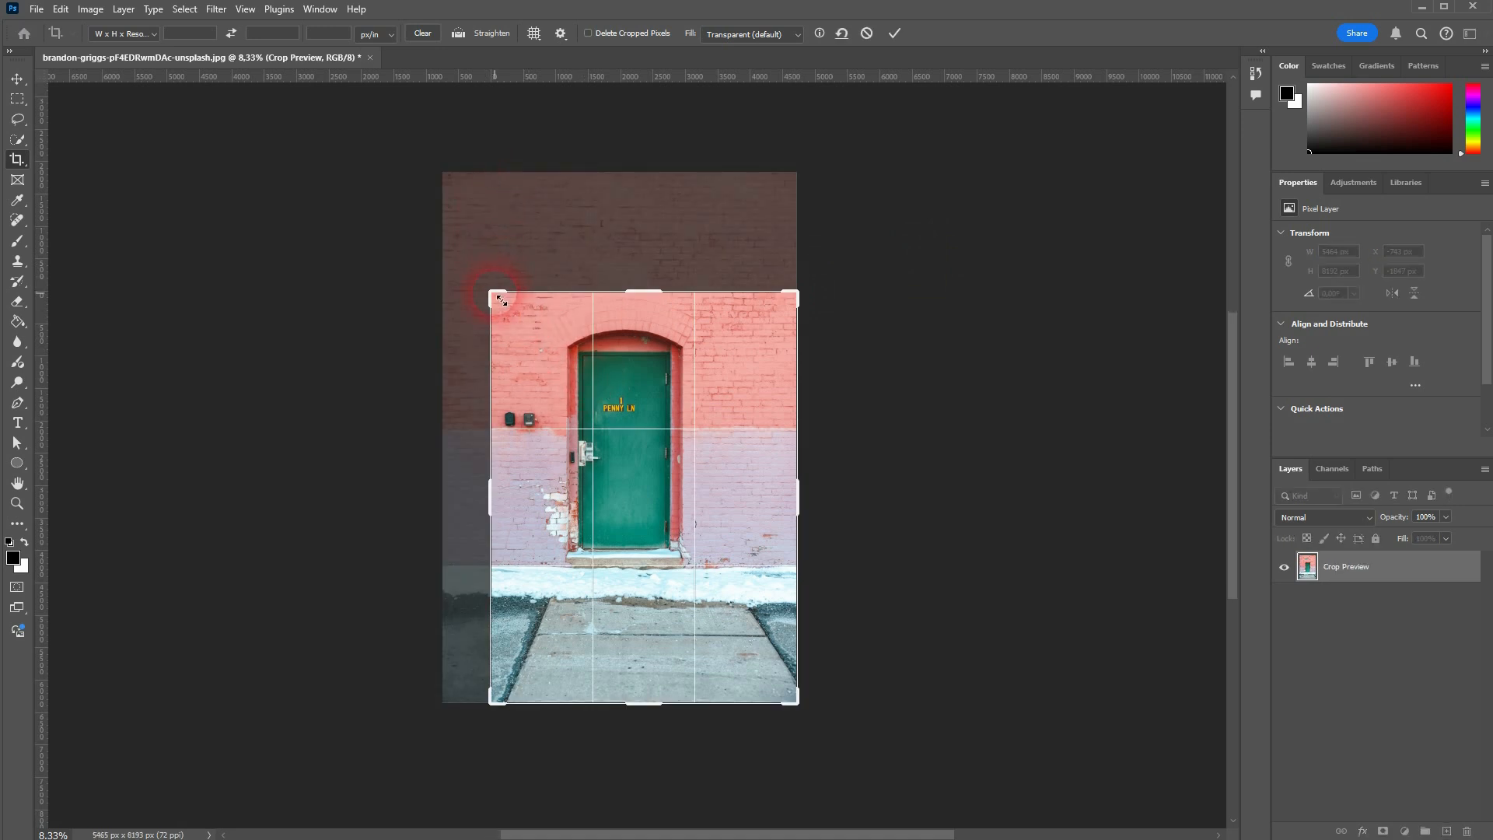
left_click_drag(492, 293, 487, 244)
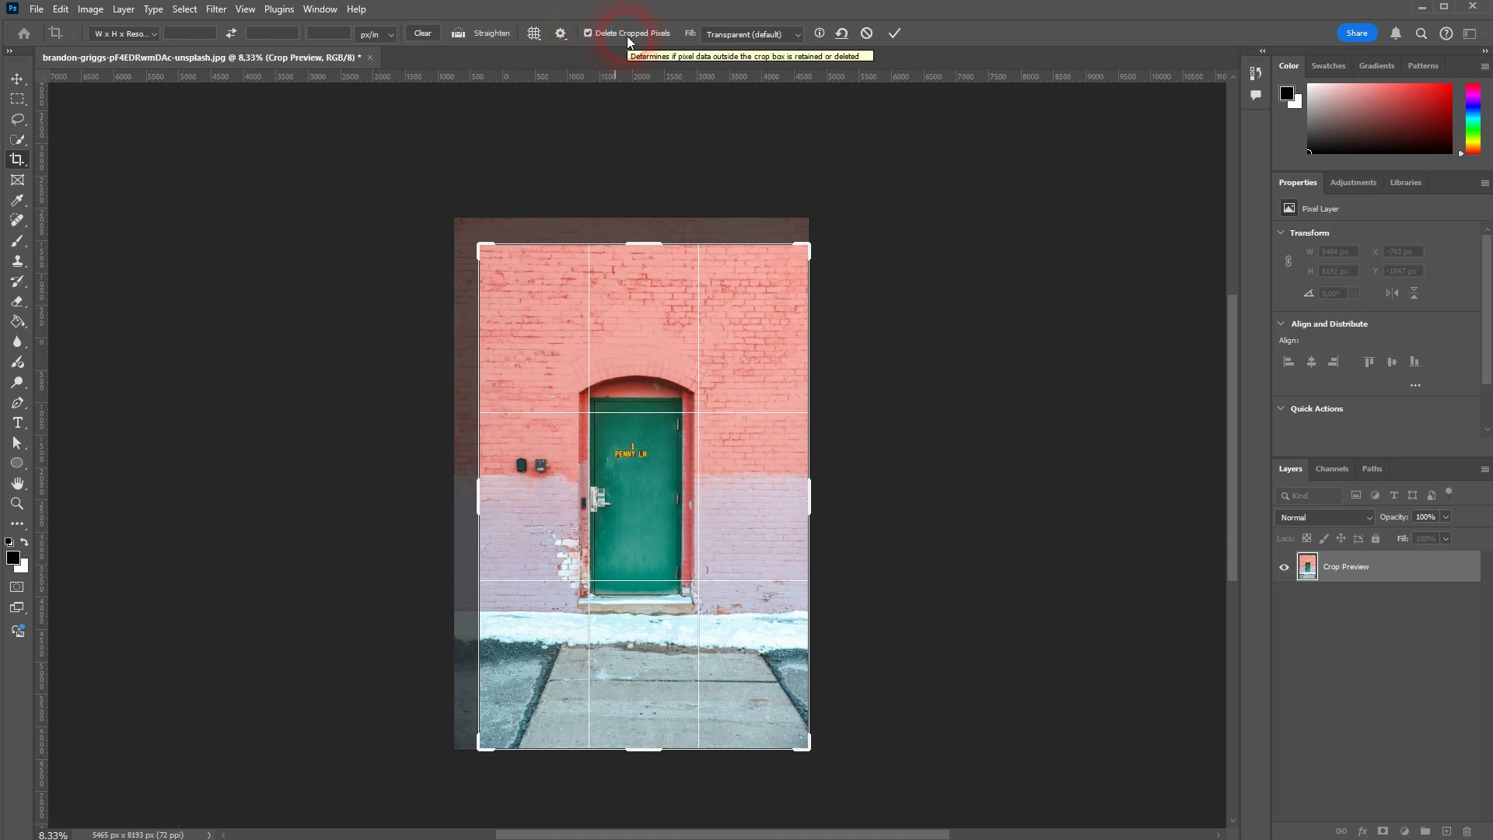
left_click(894, 34)
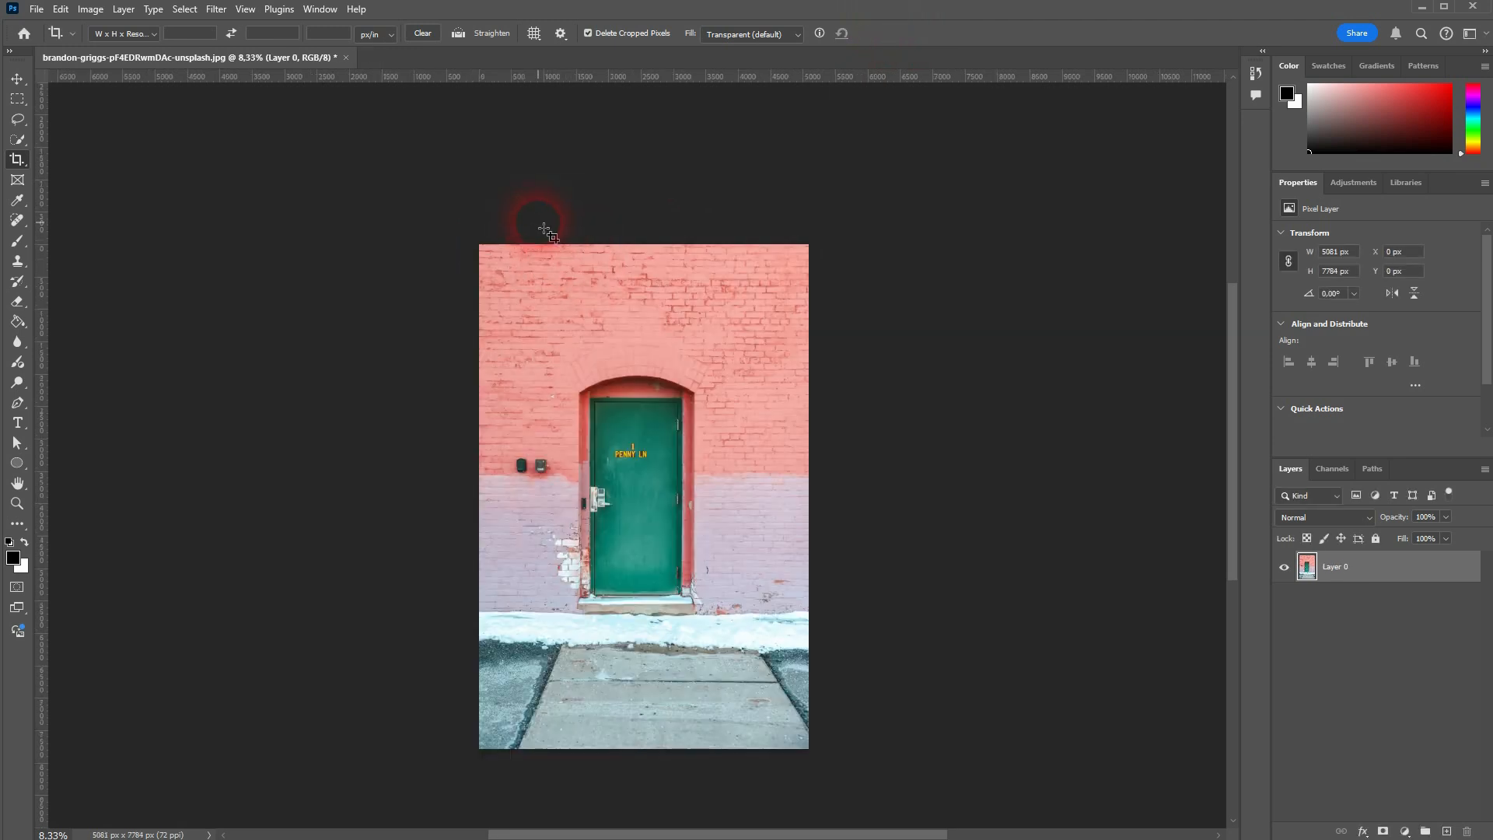
Undo the applied crops to restore the full photo and convert the locked Background into a regular layer
left_click(549, 350)
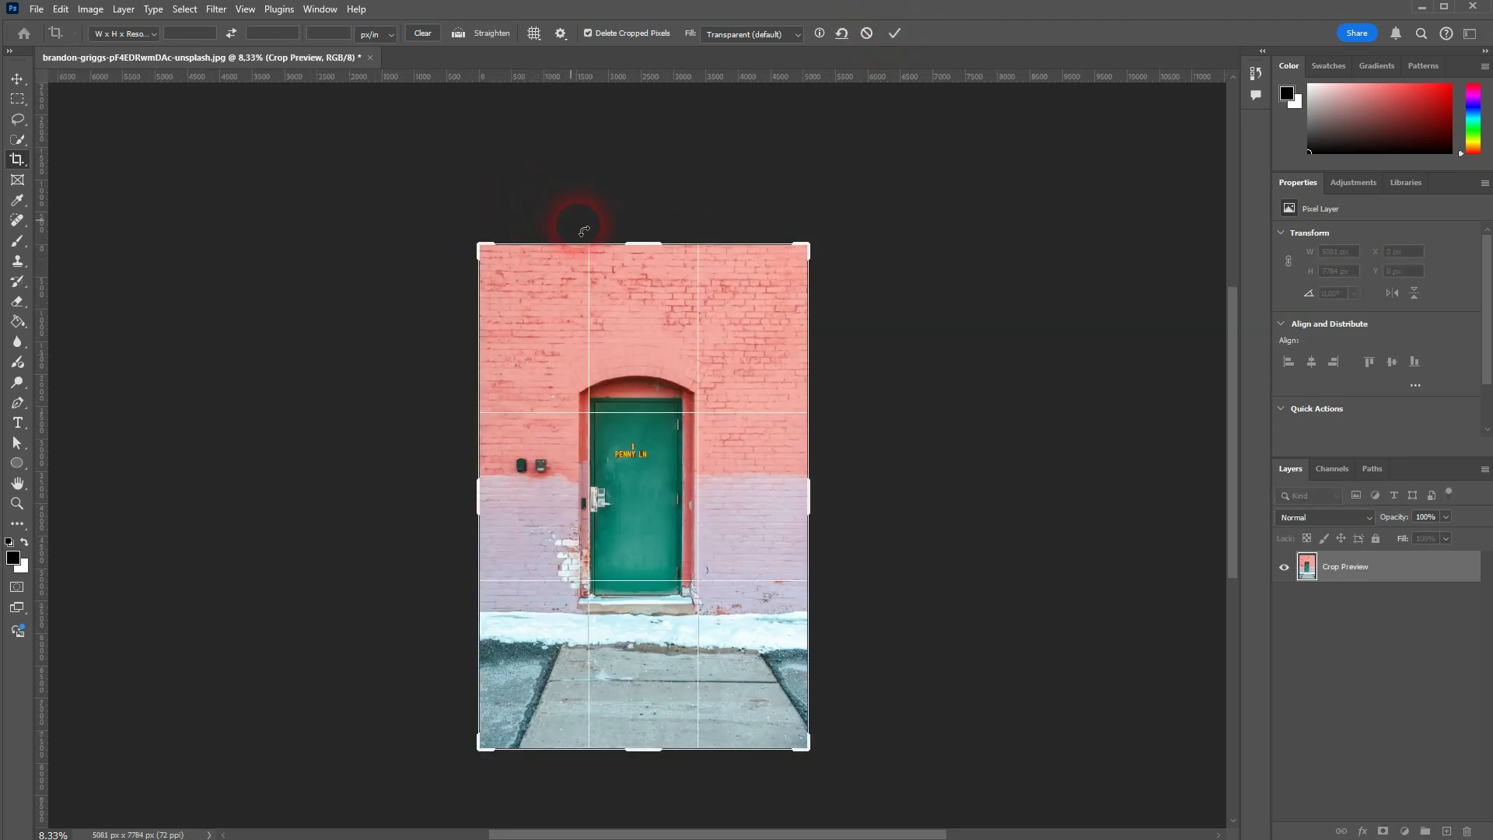
key("Escape")
key("ctrl+z")
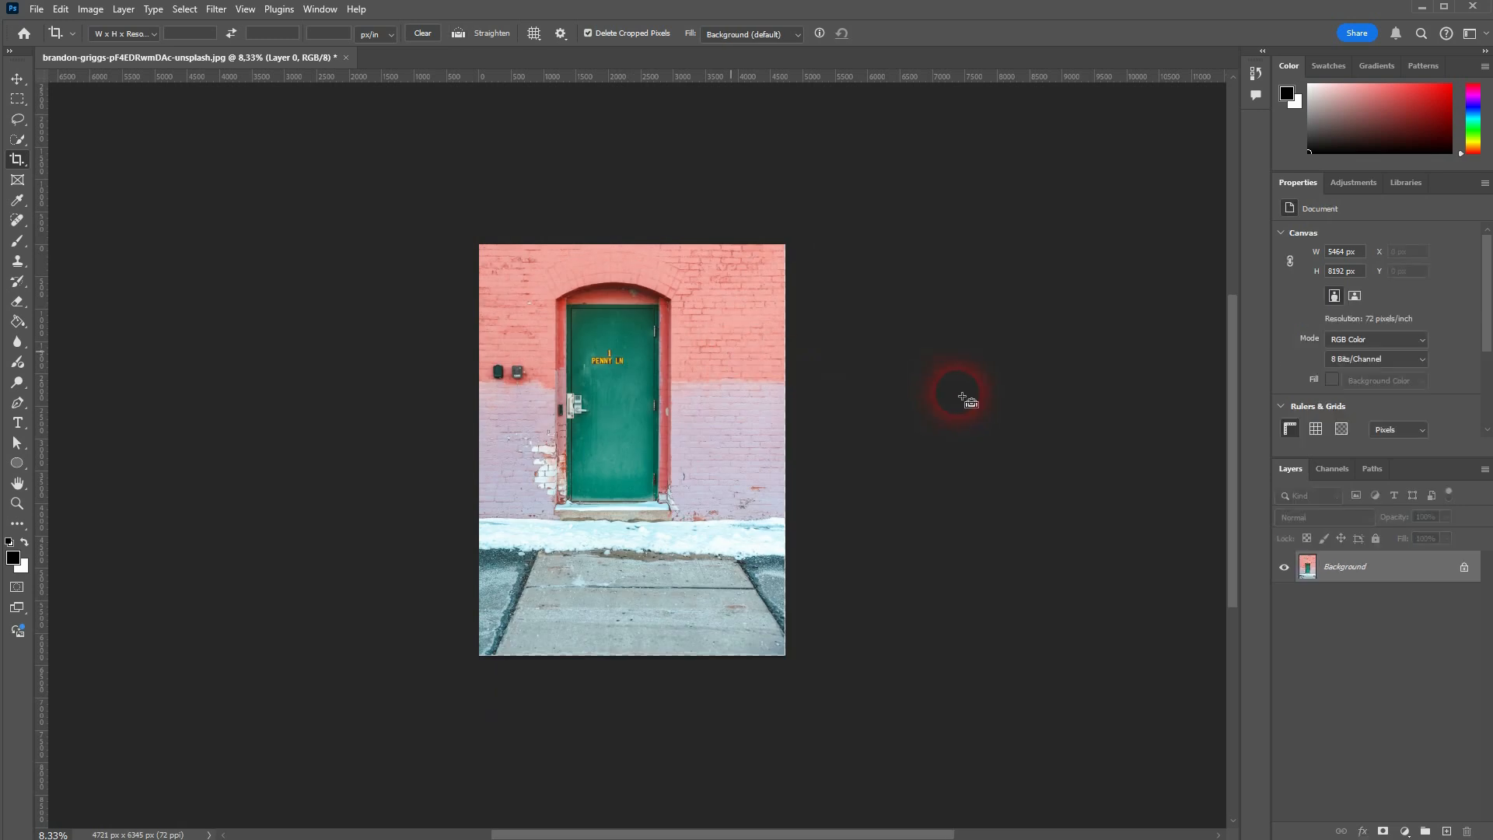
key("ctrl+z")
left_click(1462, 570)
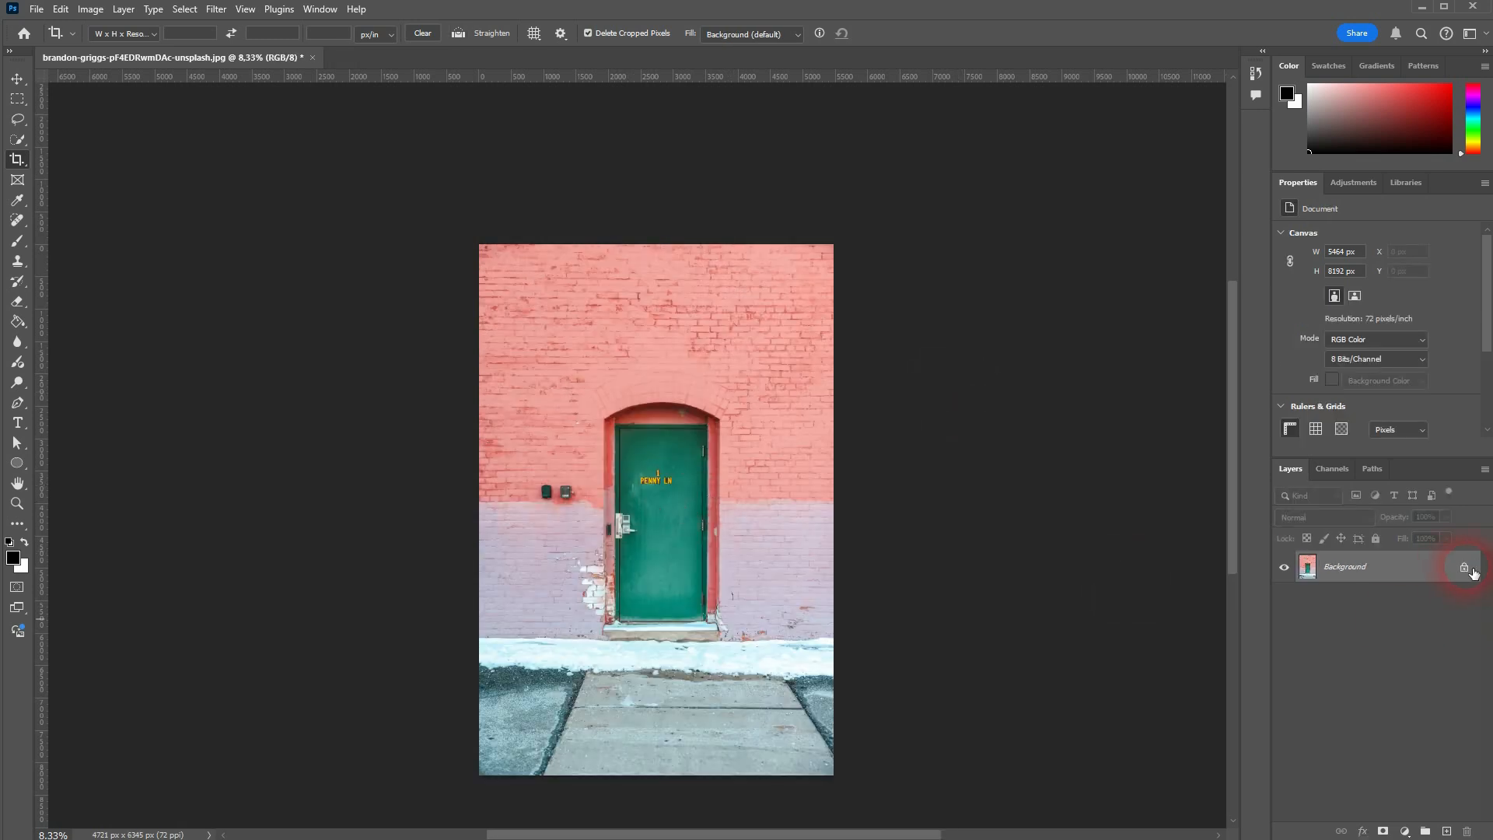
Extend the canvas left of the door and trim the upper wall to about 10257 by 7065 px, using Content-Aware Fill for the empty area
left_click(645, 421)
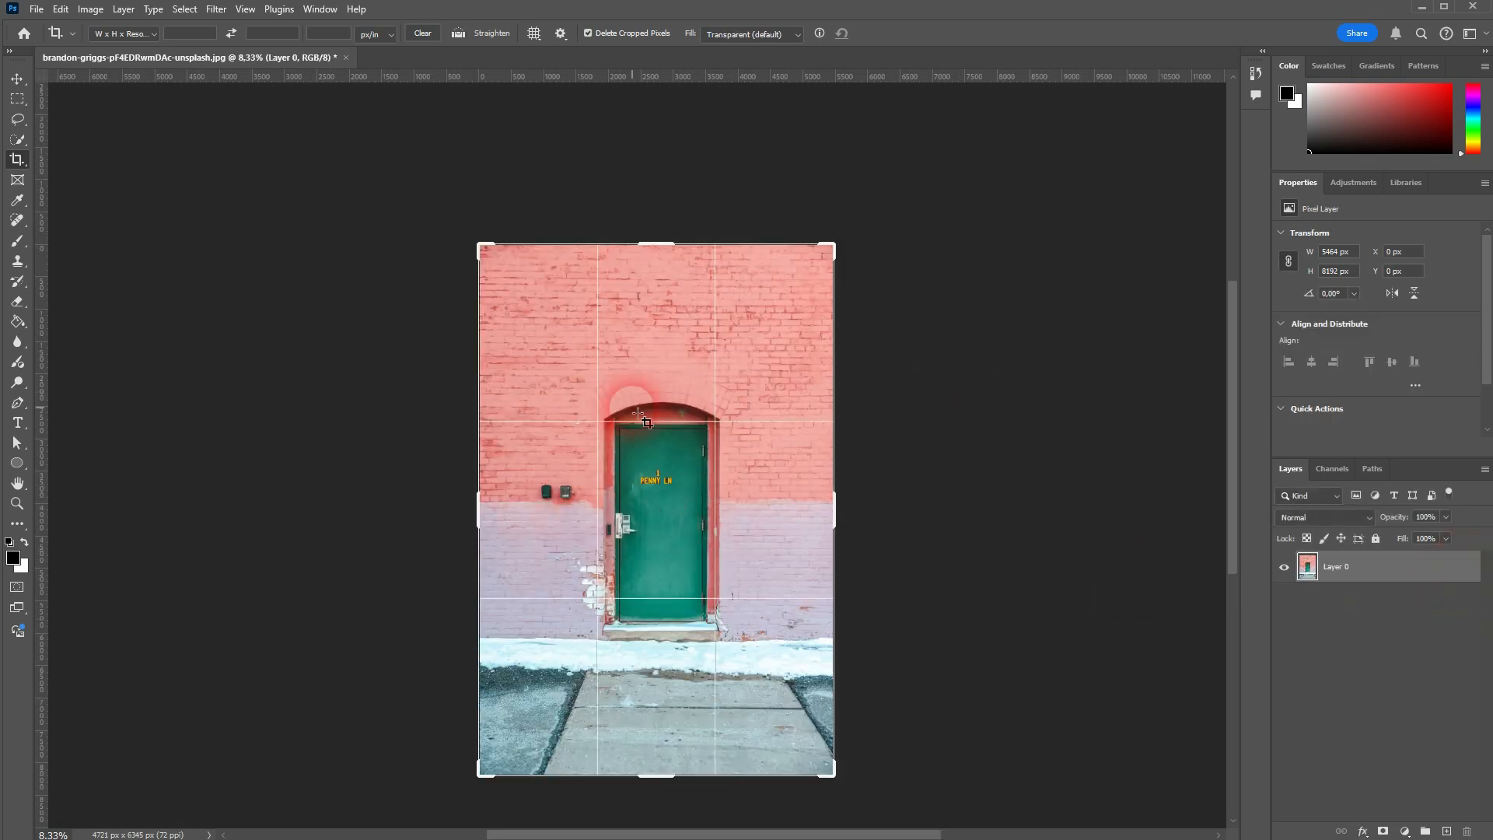
left_click(798, 34)
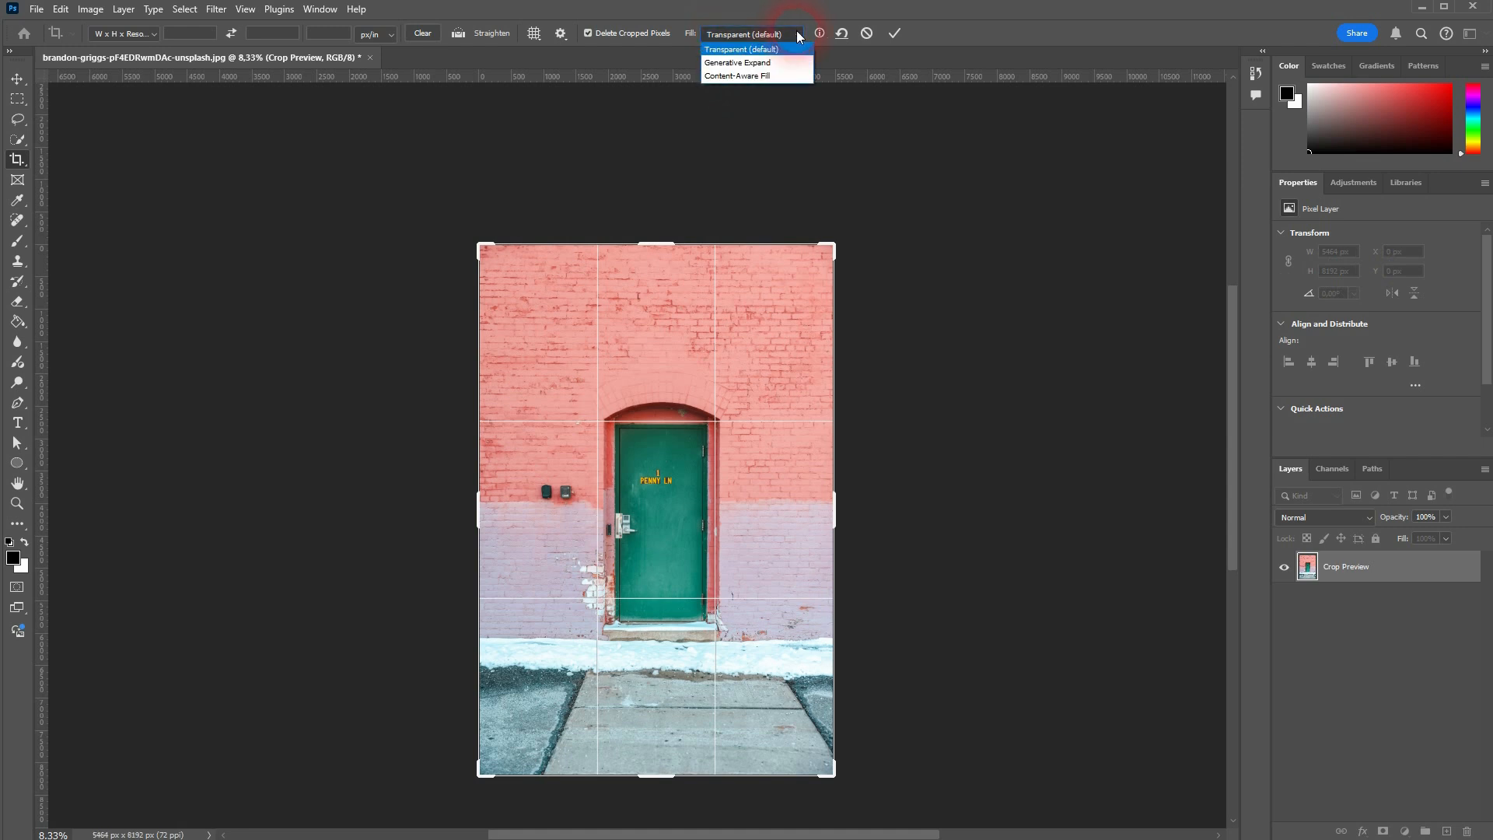
left_click(751, 53)
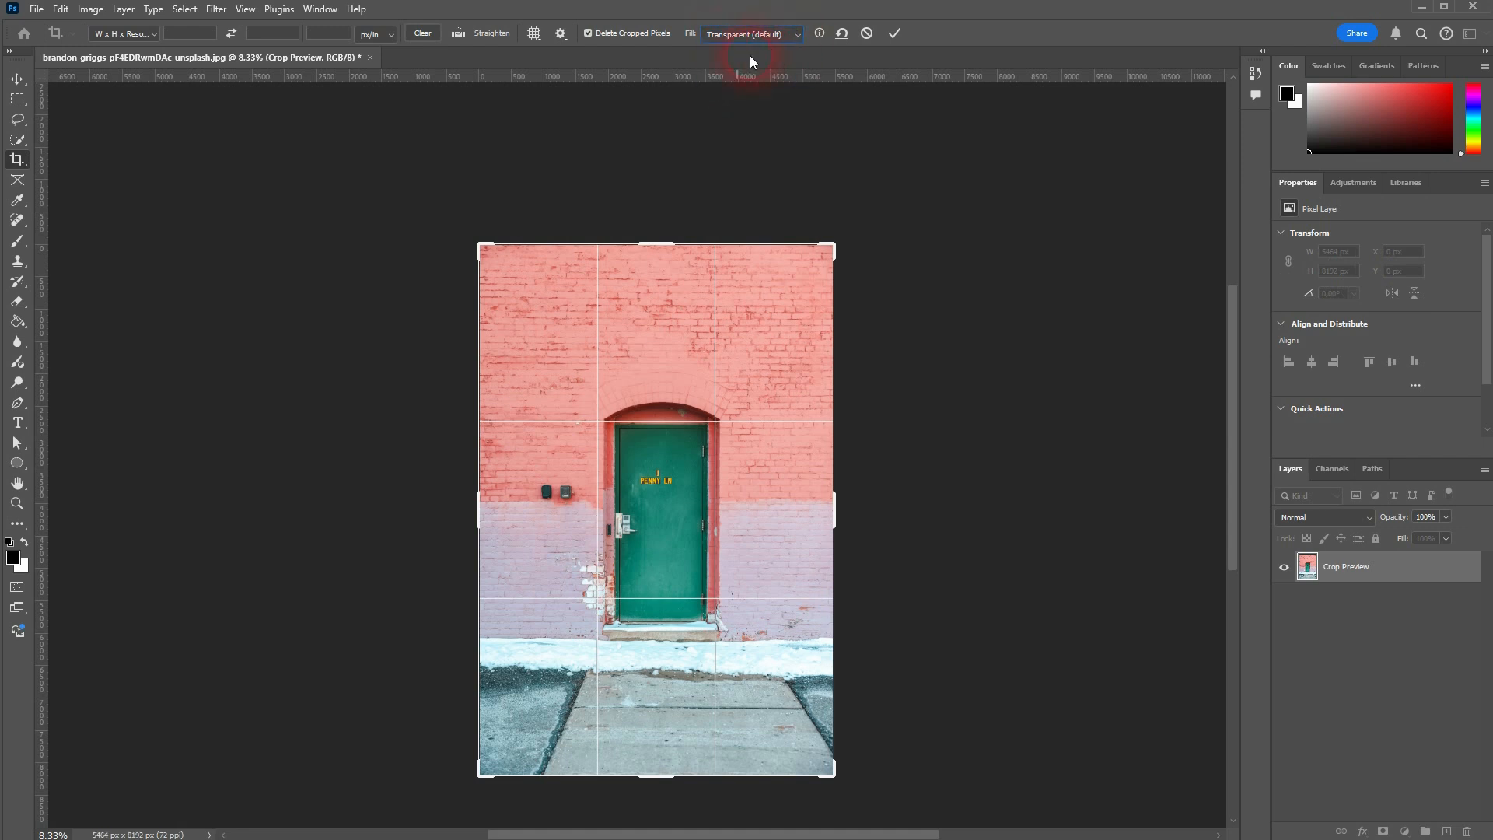
left_click_drag(477, 247, 328, 291)
left_click(791, 33)
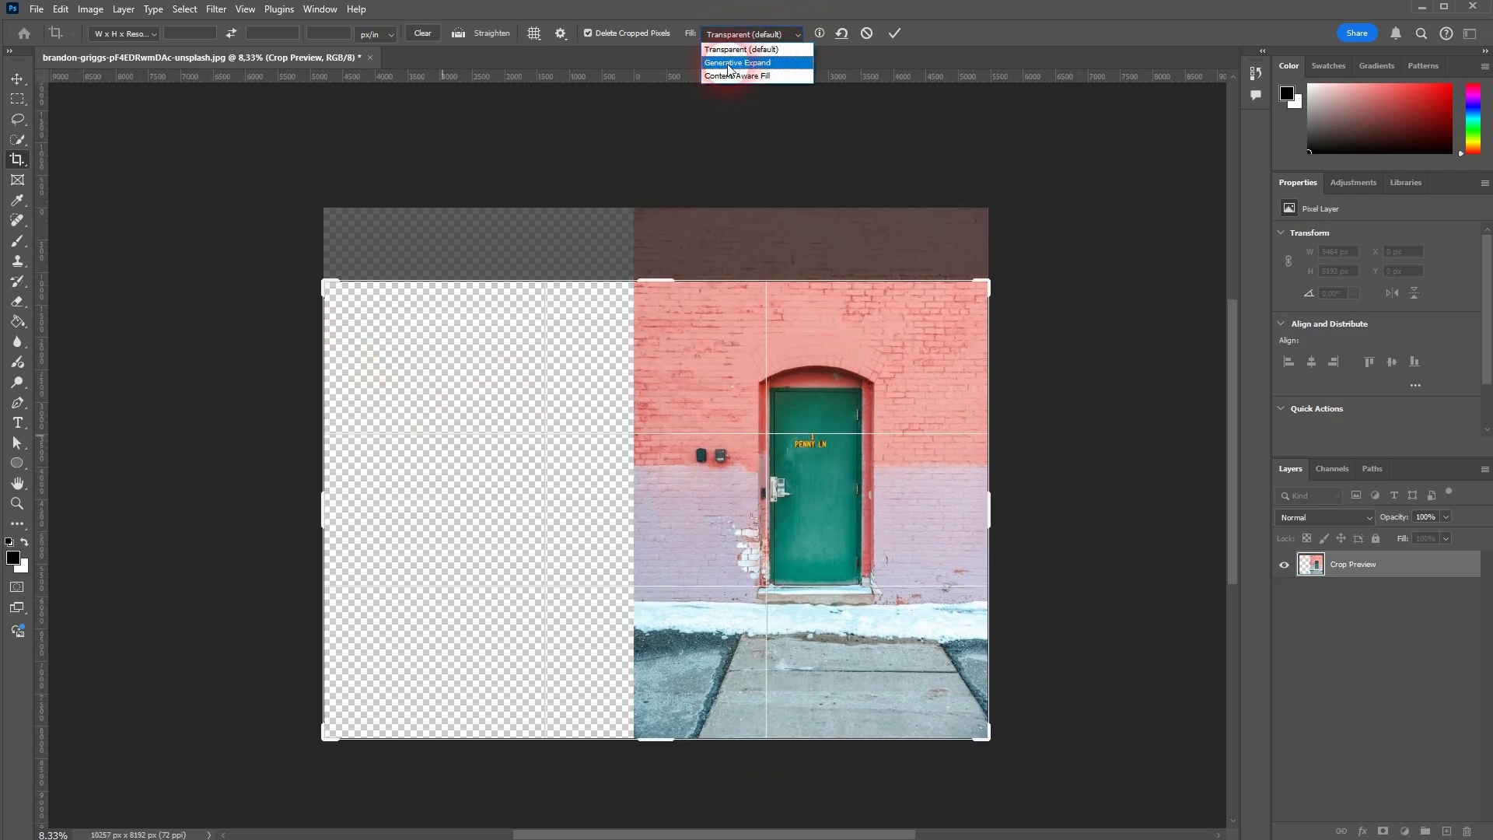
left_click(749, 78)
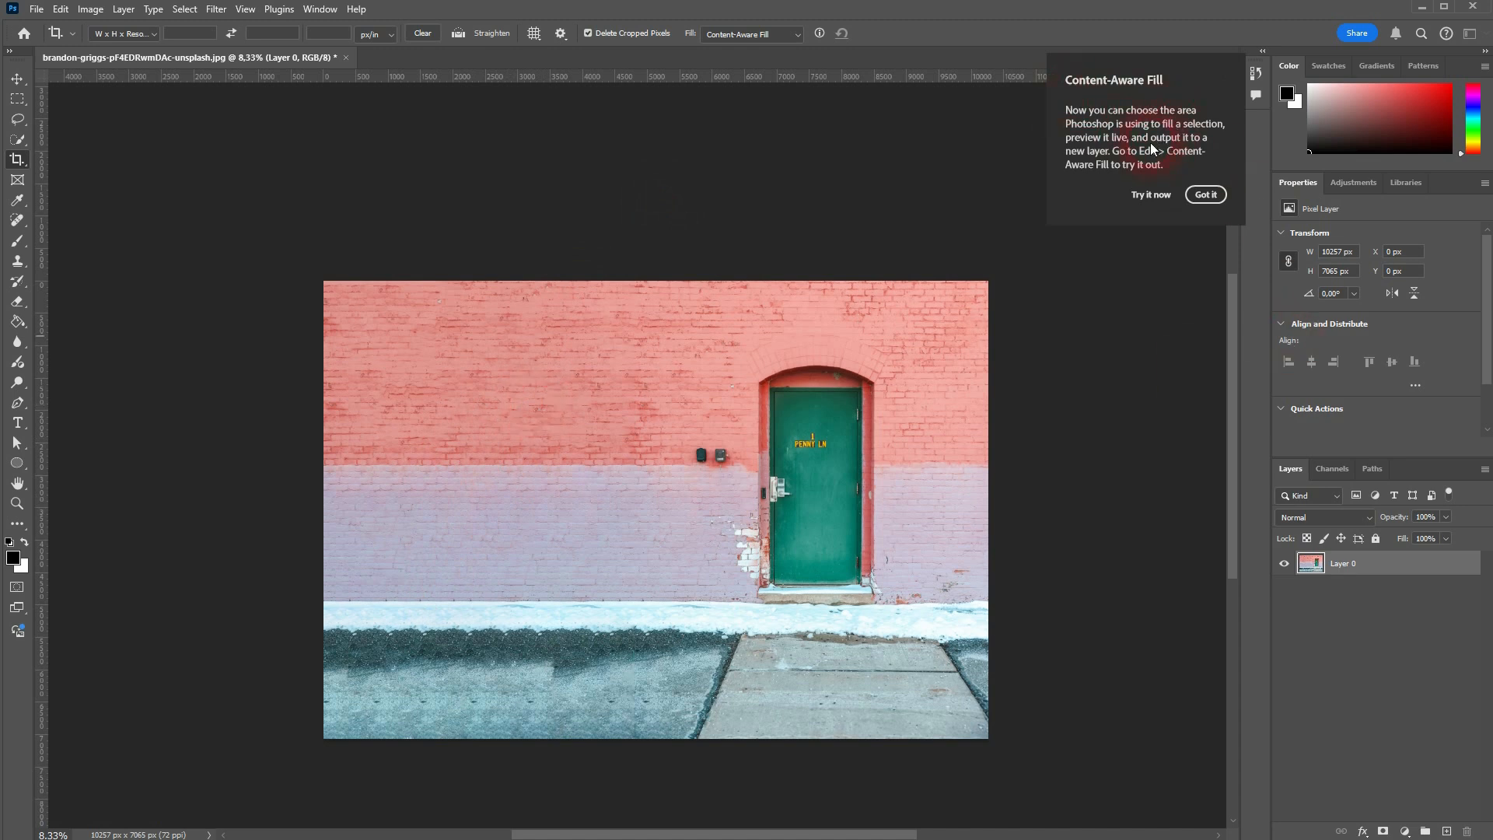
left_click(1220, 196)
left_click(1207, 194)
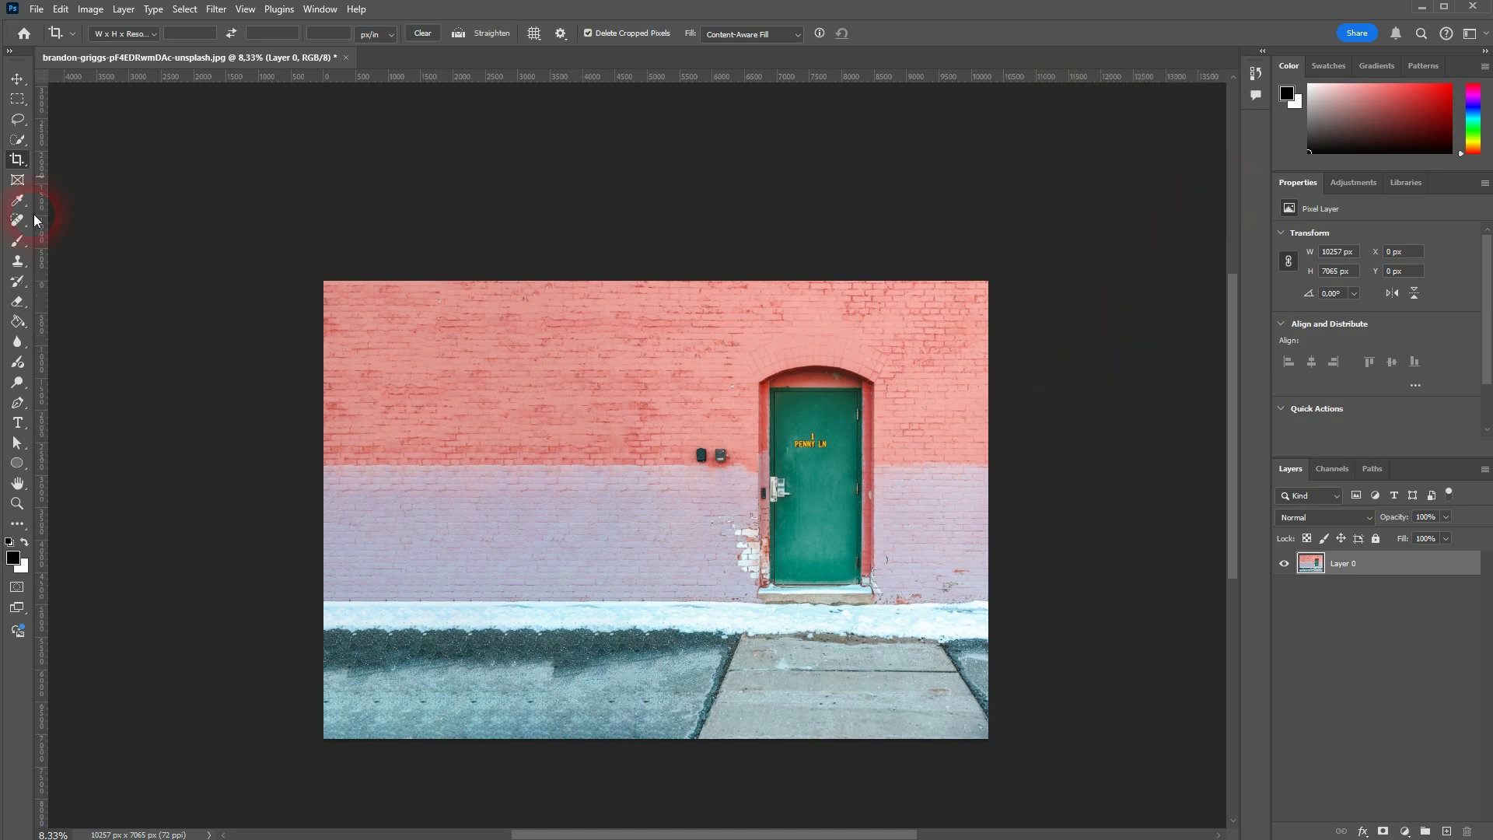
Try the Generative Expand fill for the crop, set the fill back to Transparent (default), and close the crop
left_click(580, 440)
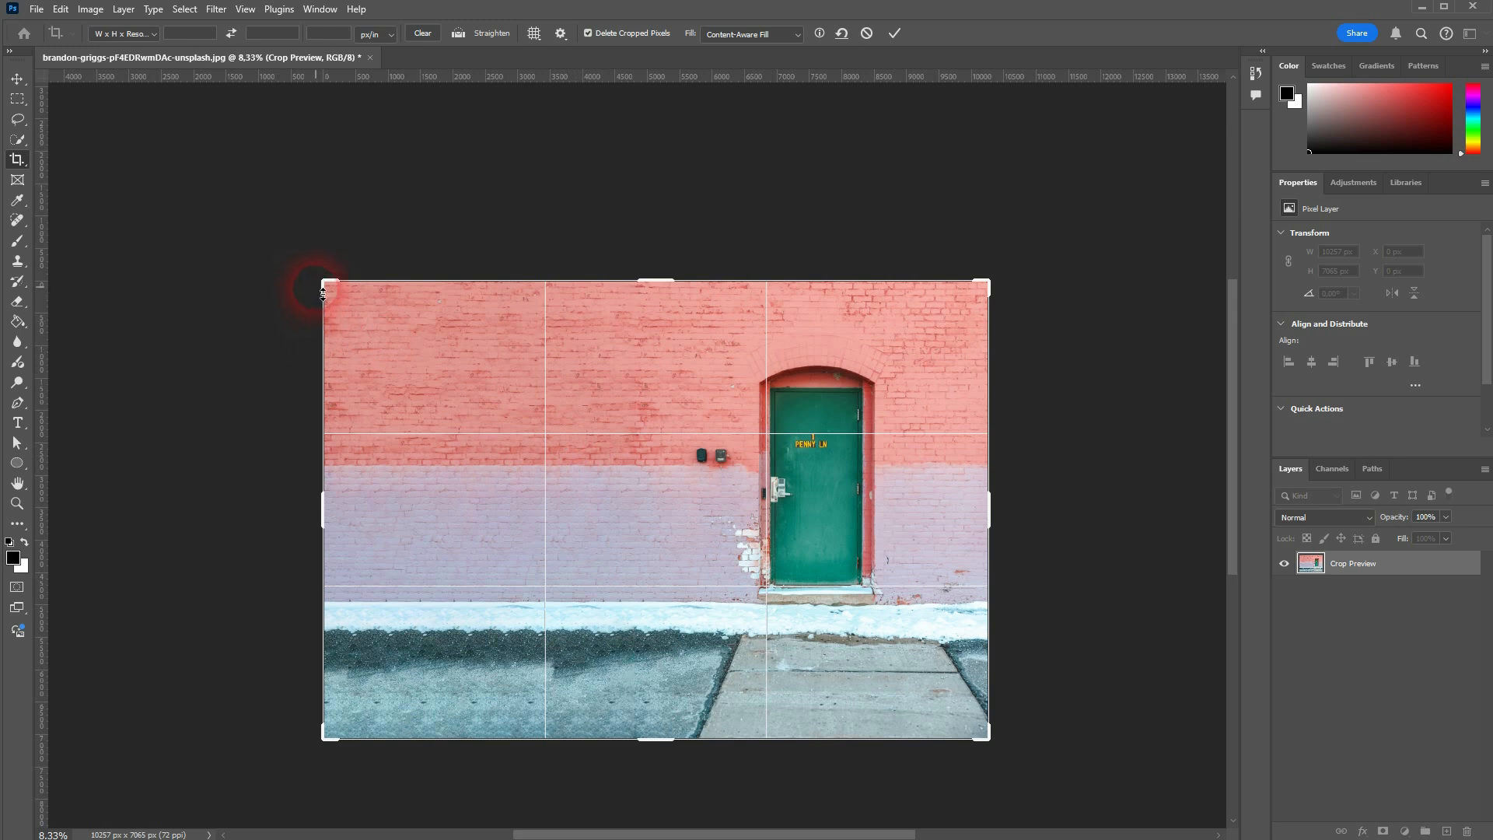
left_click(797, 36)
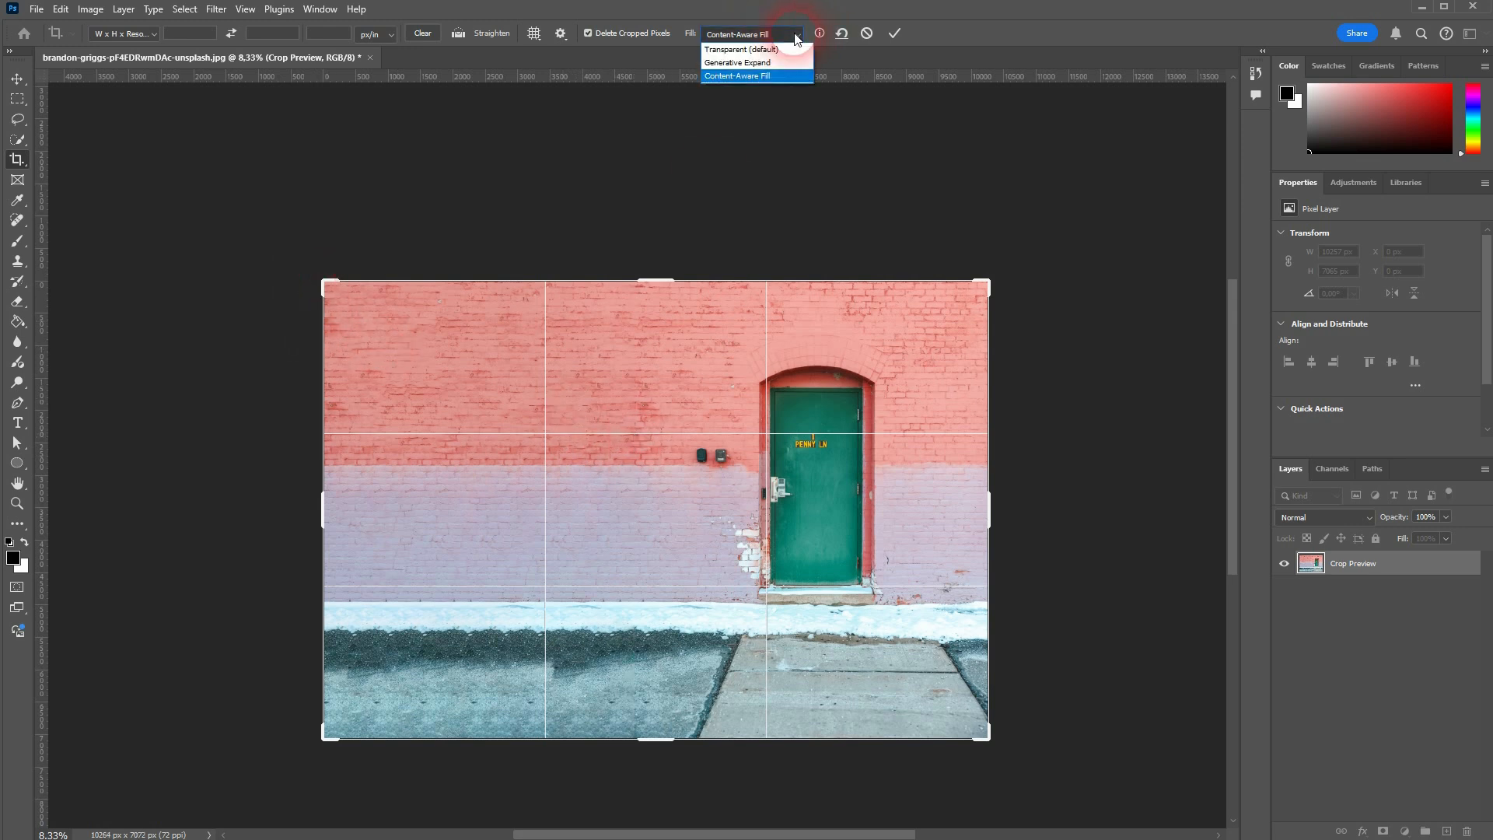
left_click(733, 65)
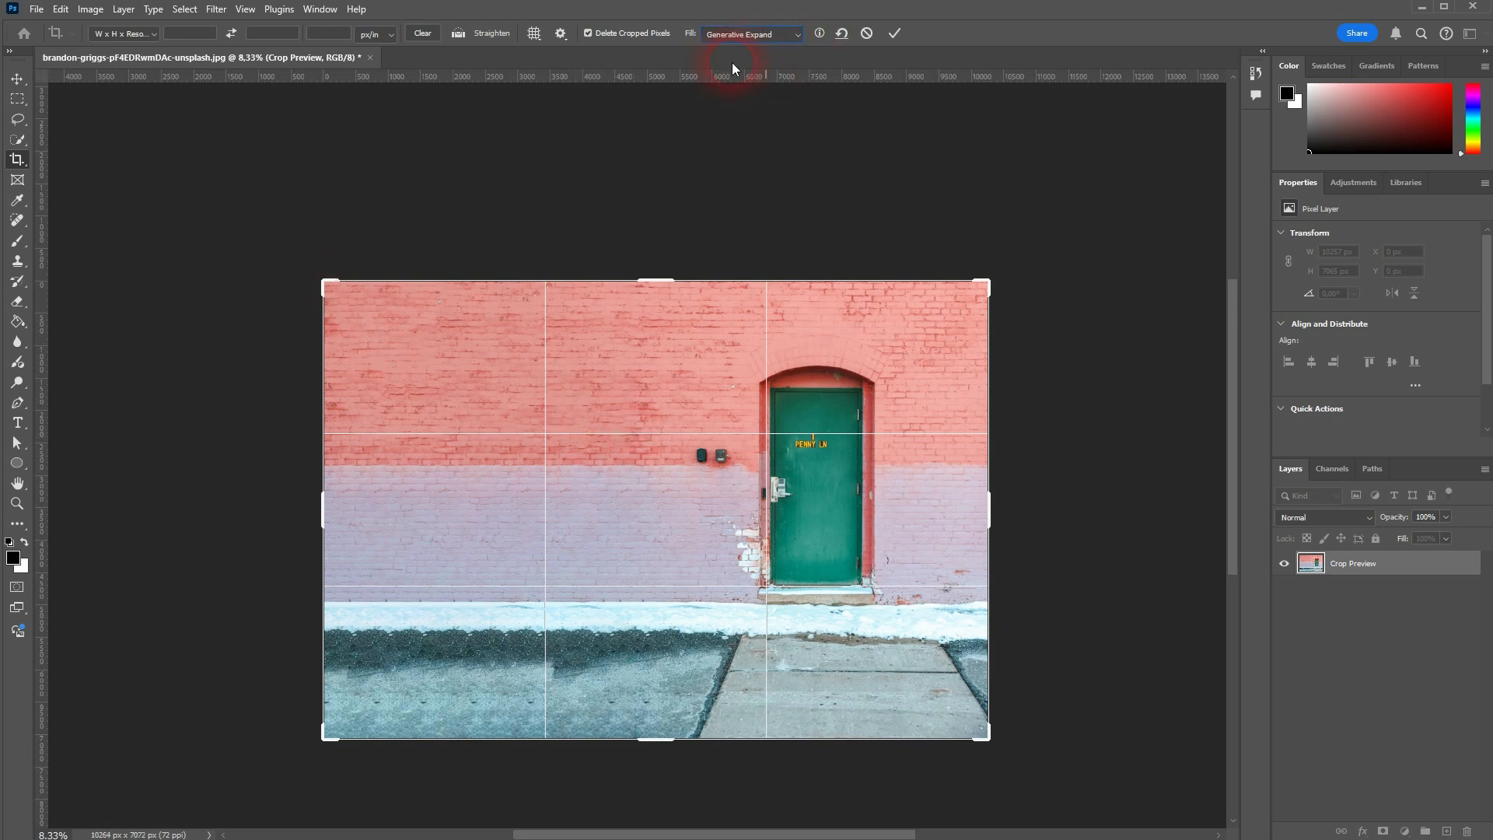
left_click(791, 34)
left_click(772, 48)
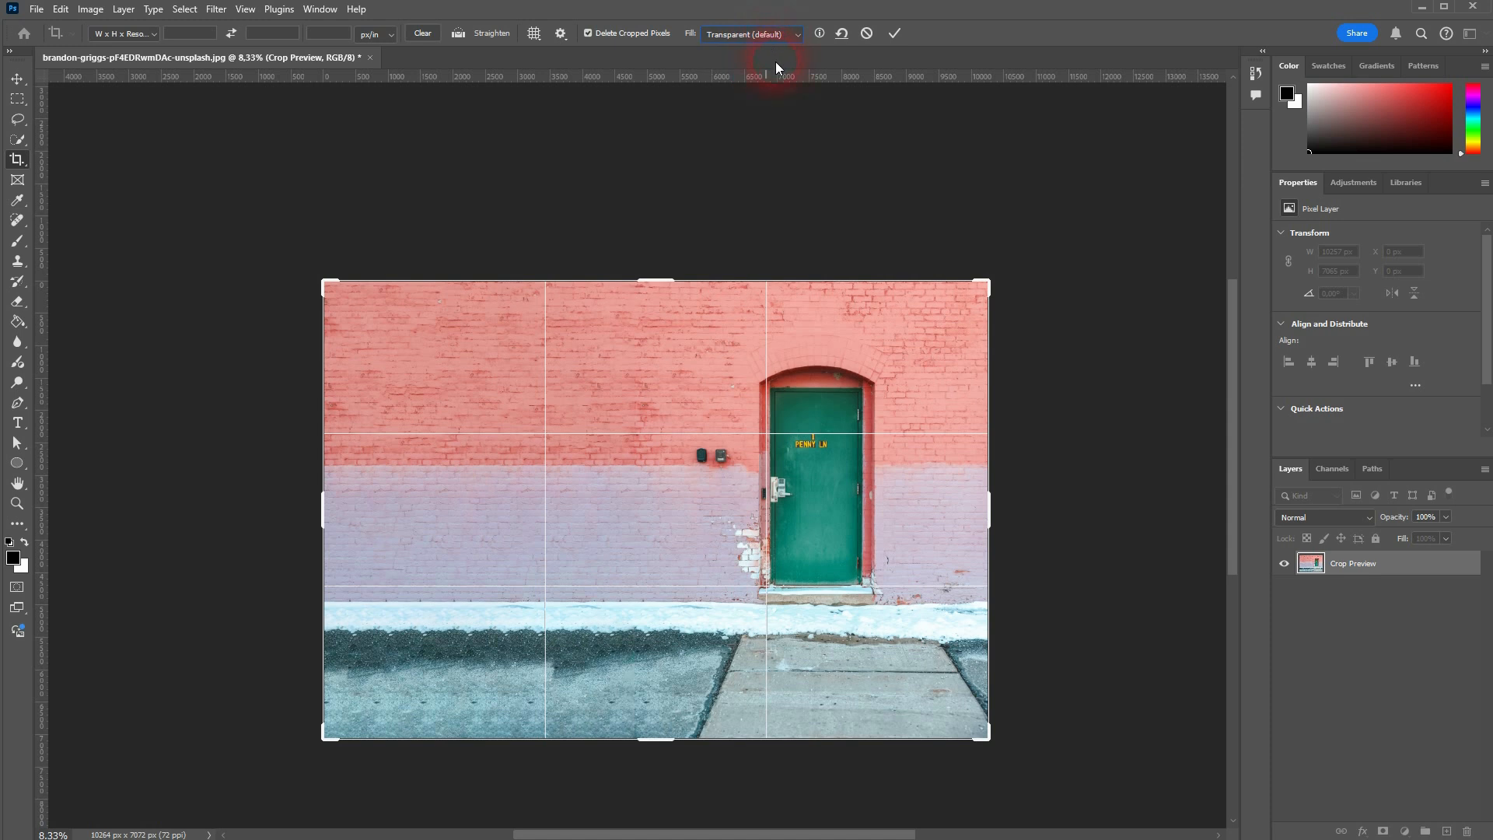
left_click(894, 34)
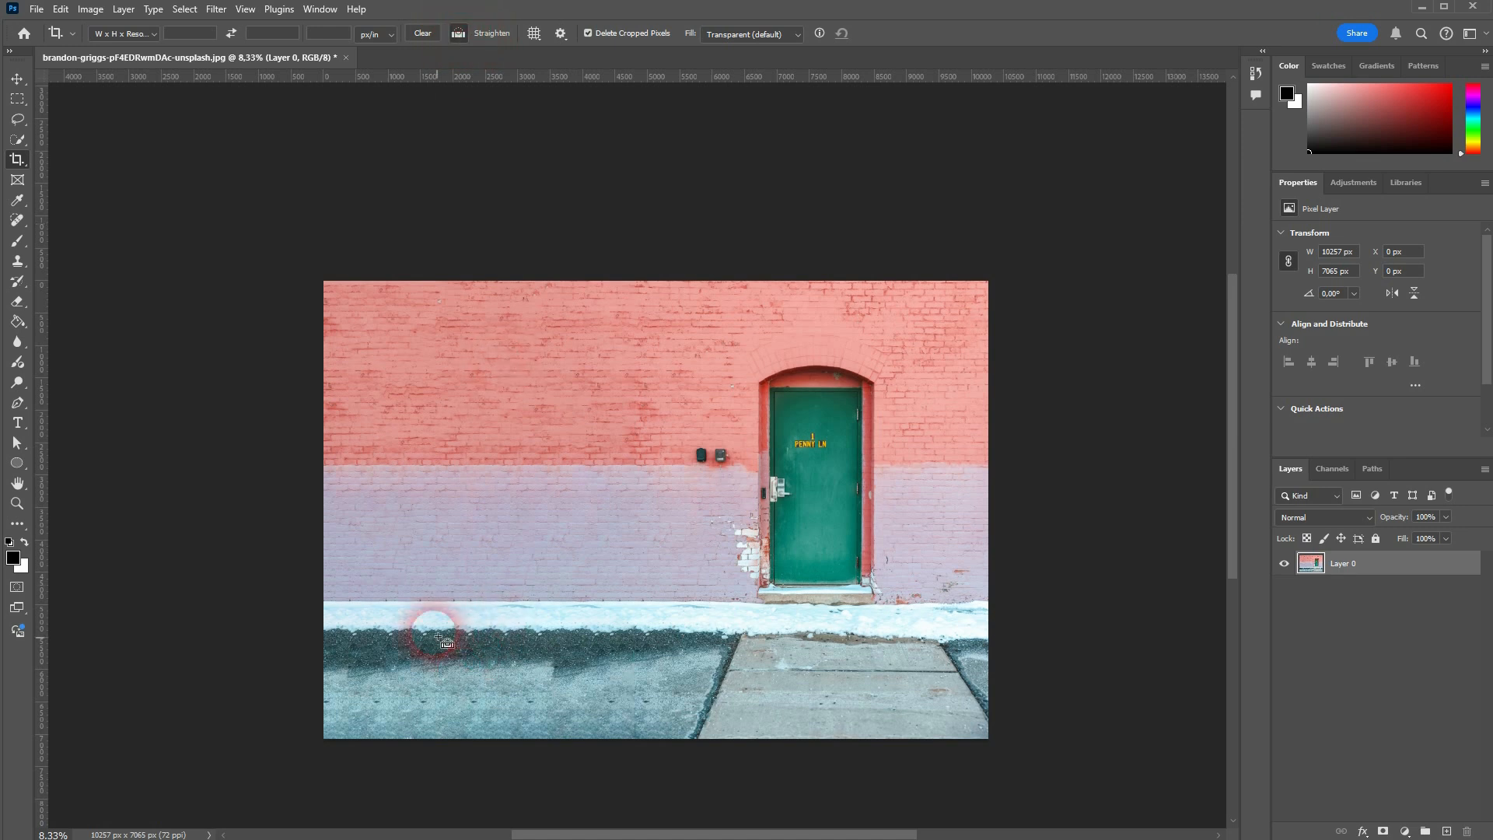
Straighten the photo by about 0.4° along the upper edge of the white curb and apply the crop
left_click_drag(438, 605, 687, 604)
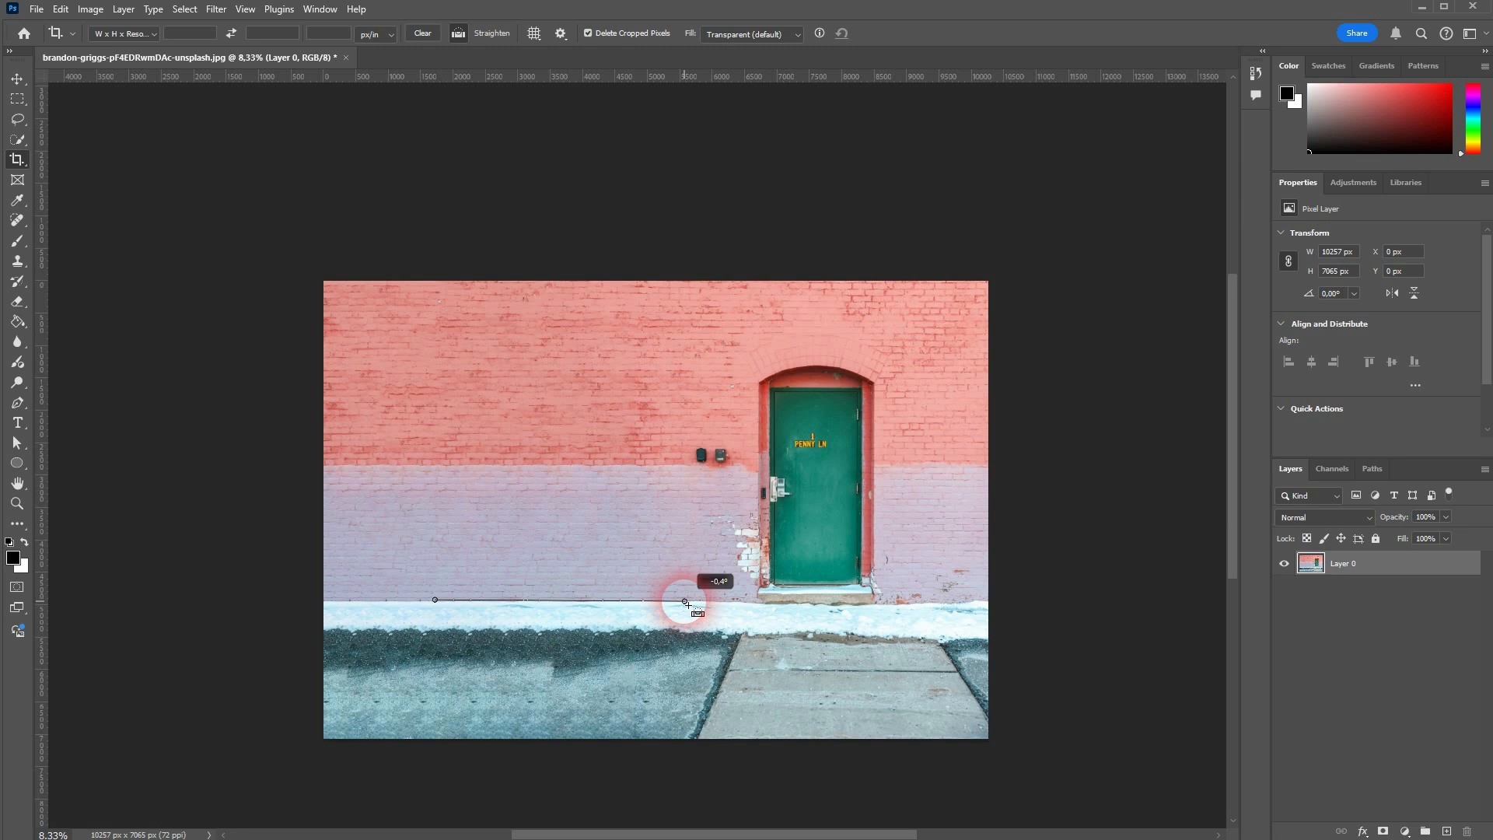
left_click_drag(685, 602, 683, 604)
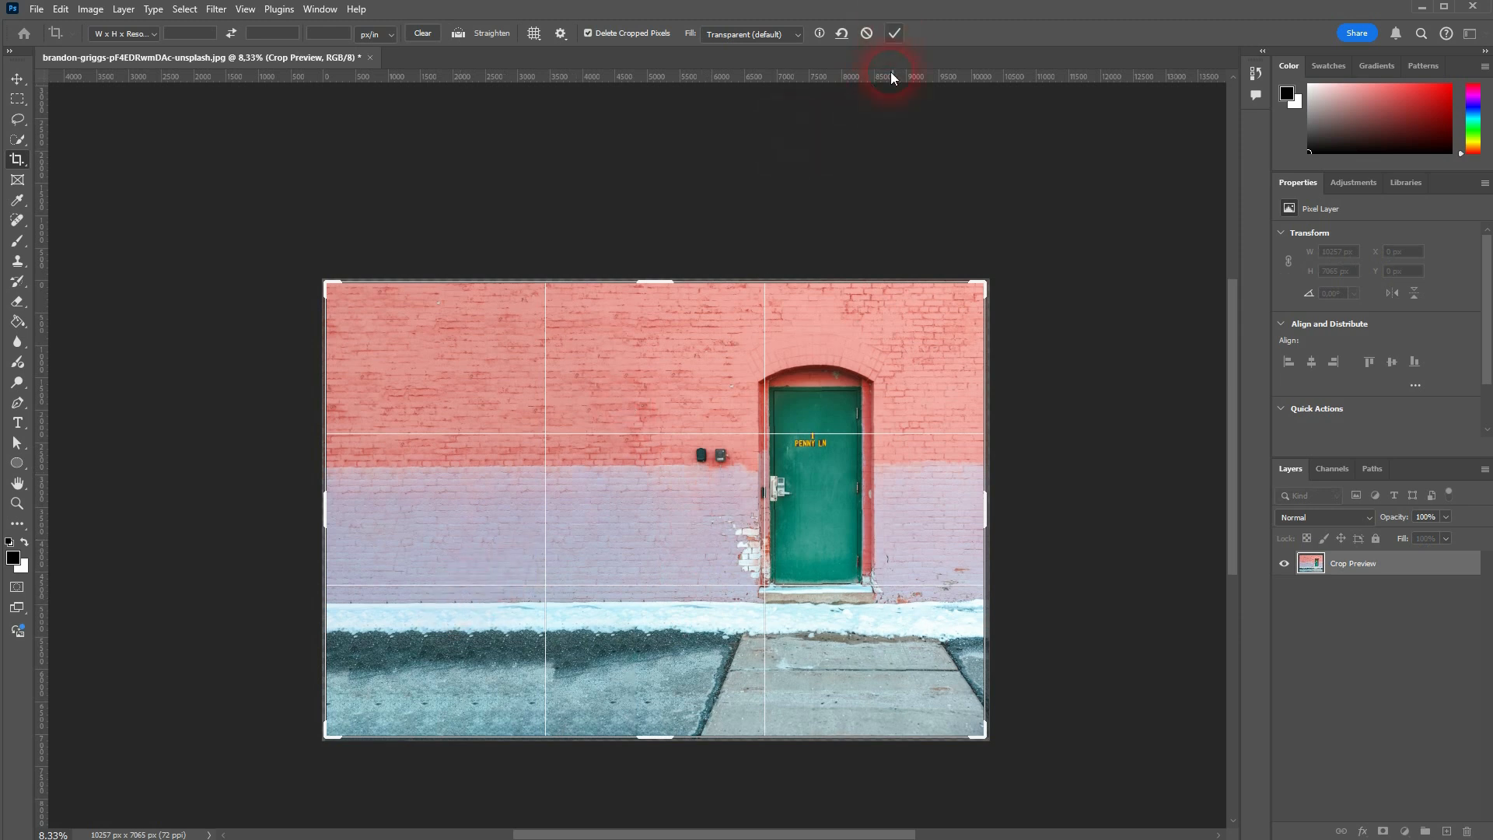
left_click(894, 34)
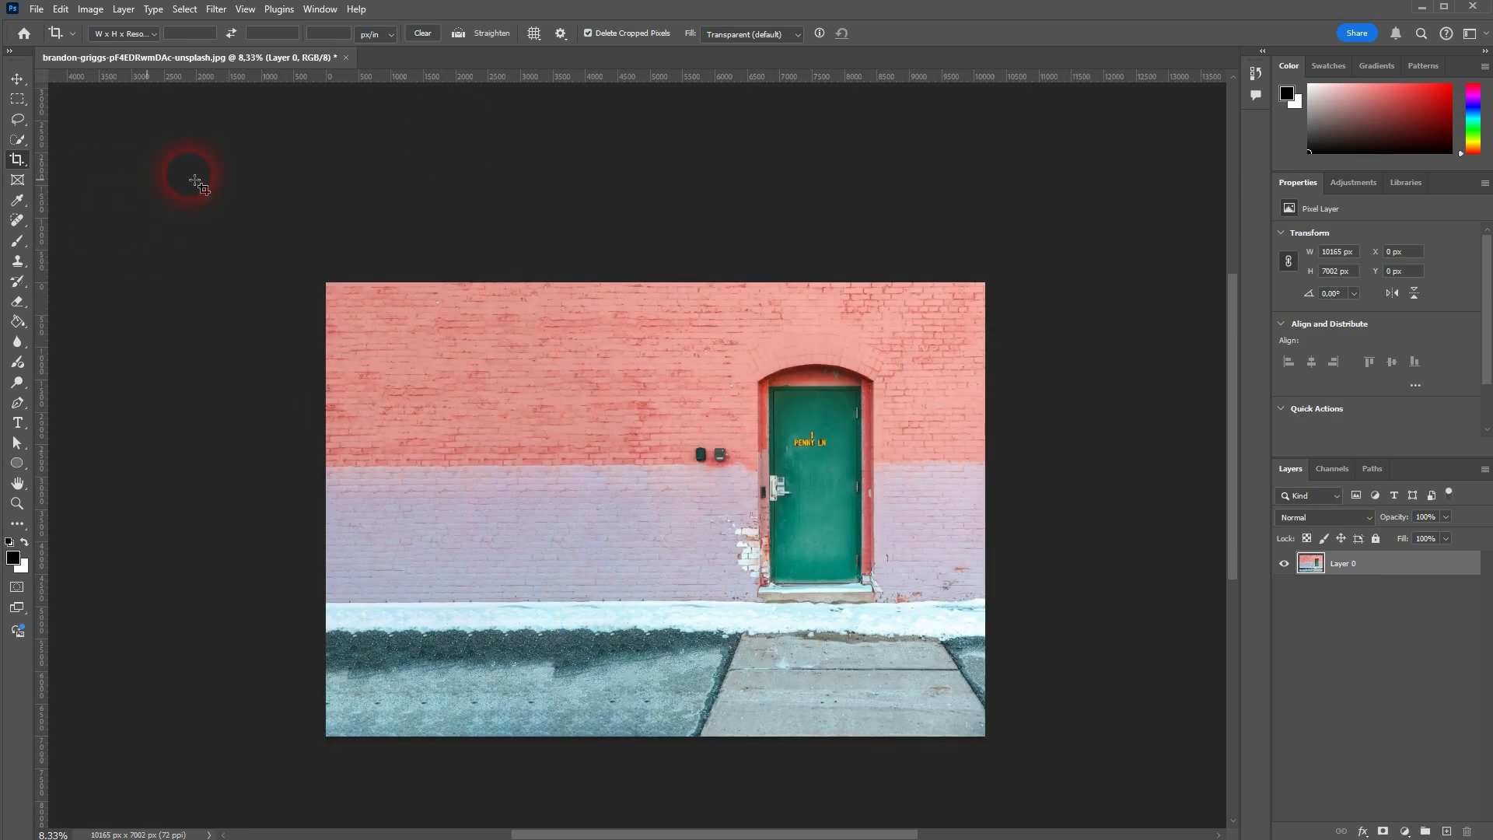
Try straightening the photo along a steep diagonal from the white curb up to the door, and cancel the crop
left_click(496, 34)
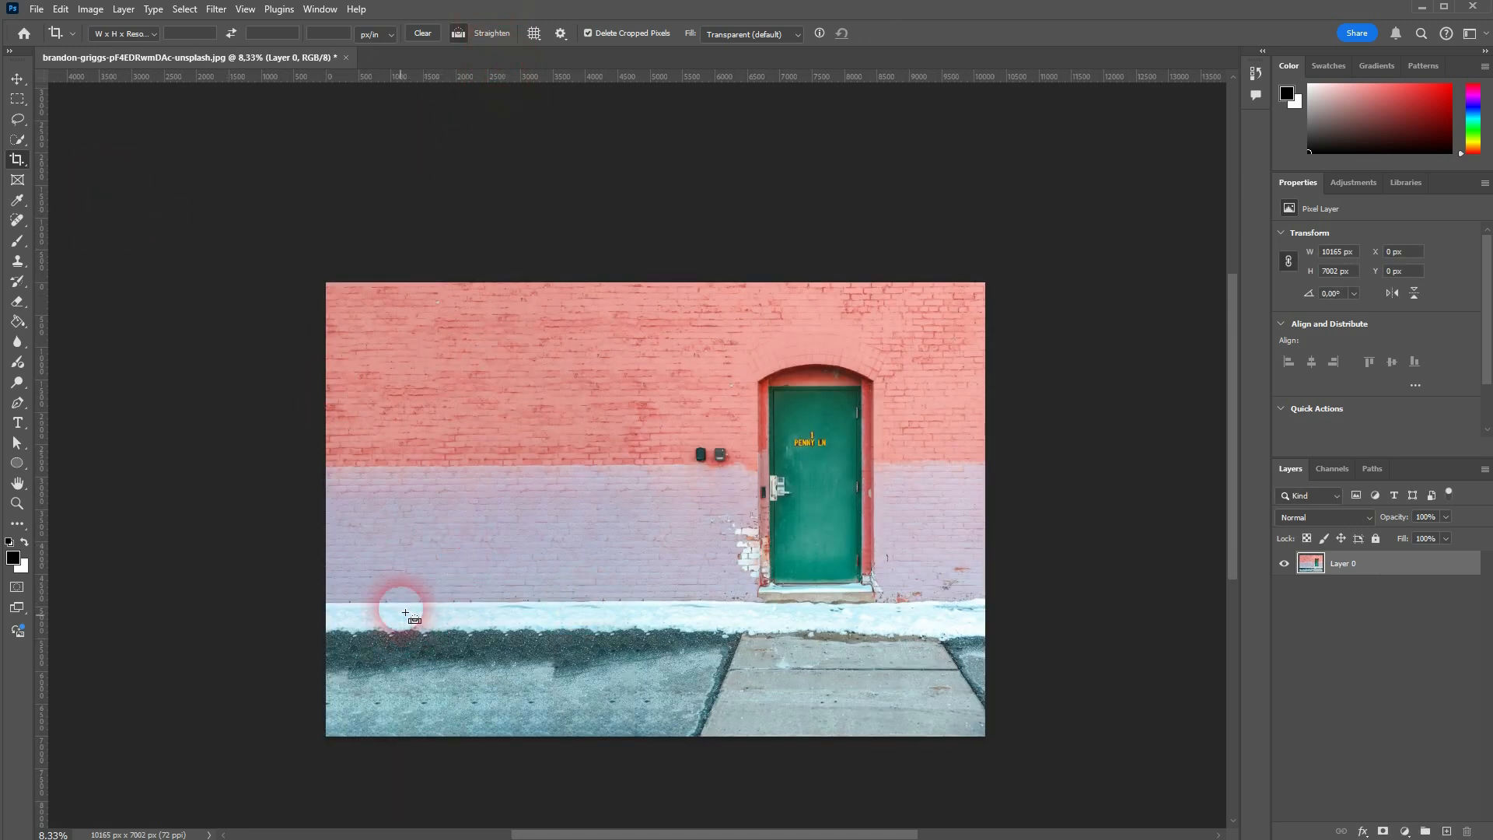
left_click_drag(406, 597, 825, 423)
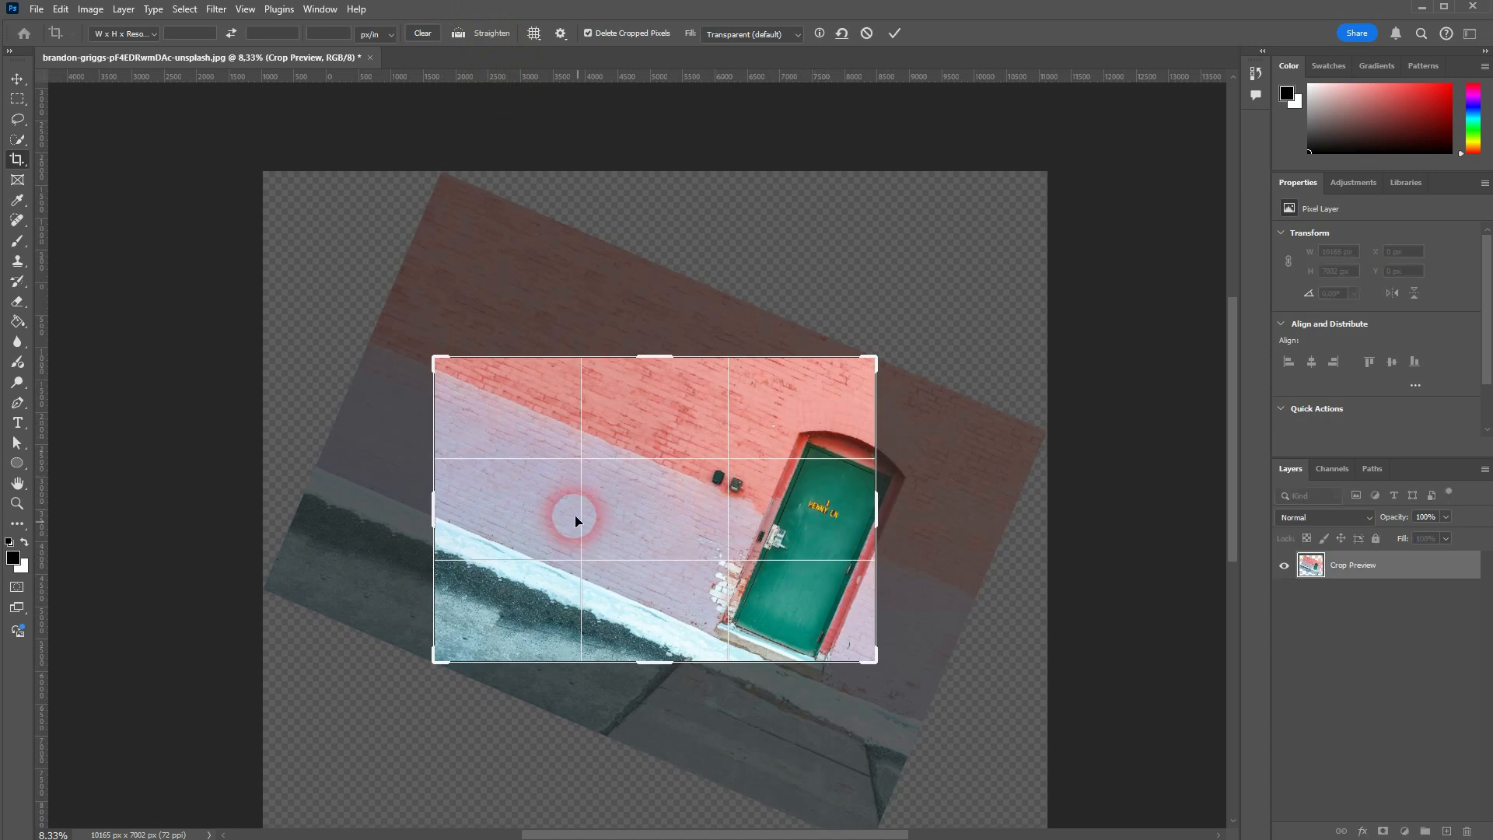
left_click(866, 34)
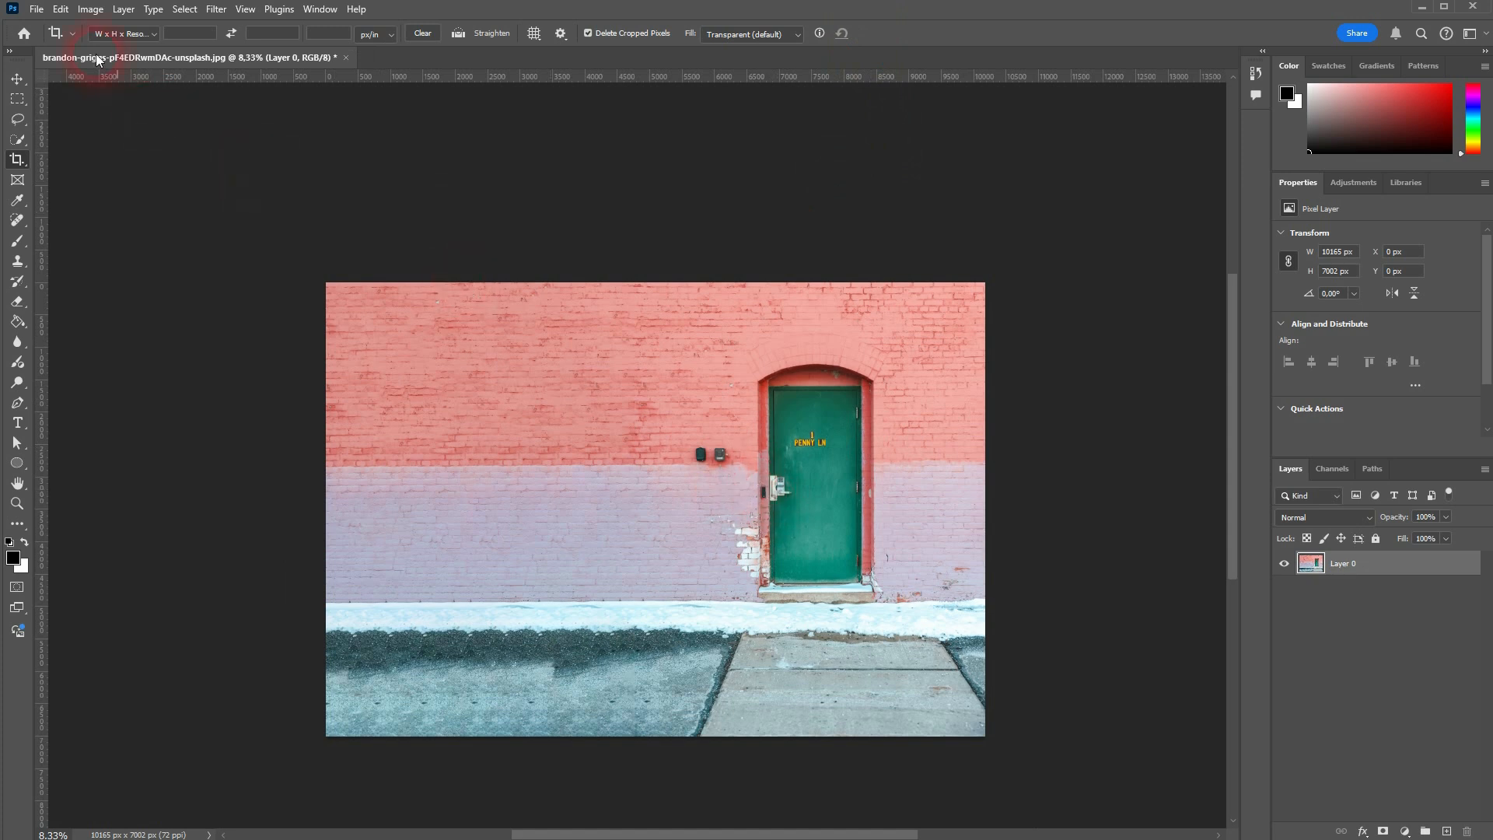
Load the 8 x 10 inch and 4 x 6 inch 300 ppi crop presets, and clear the crop's size and resolution values
left_click(73, 34)
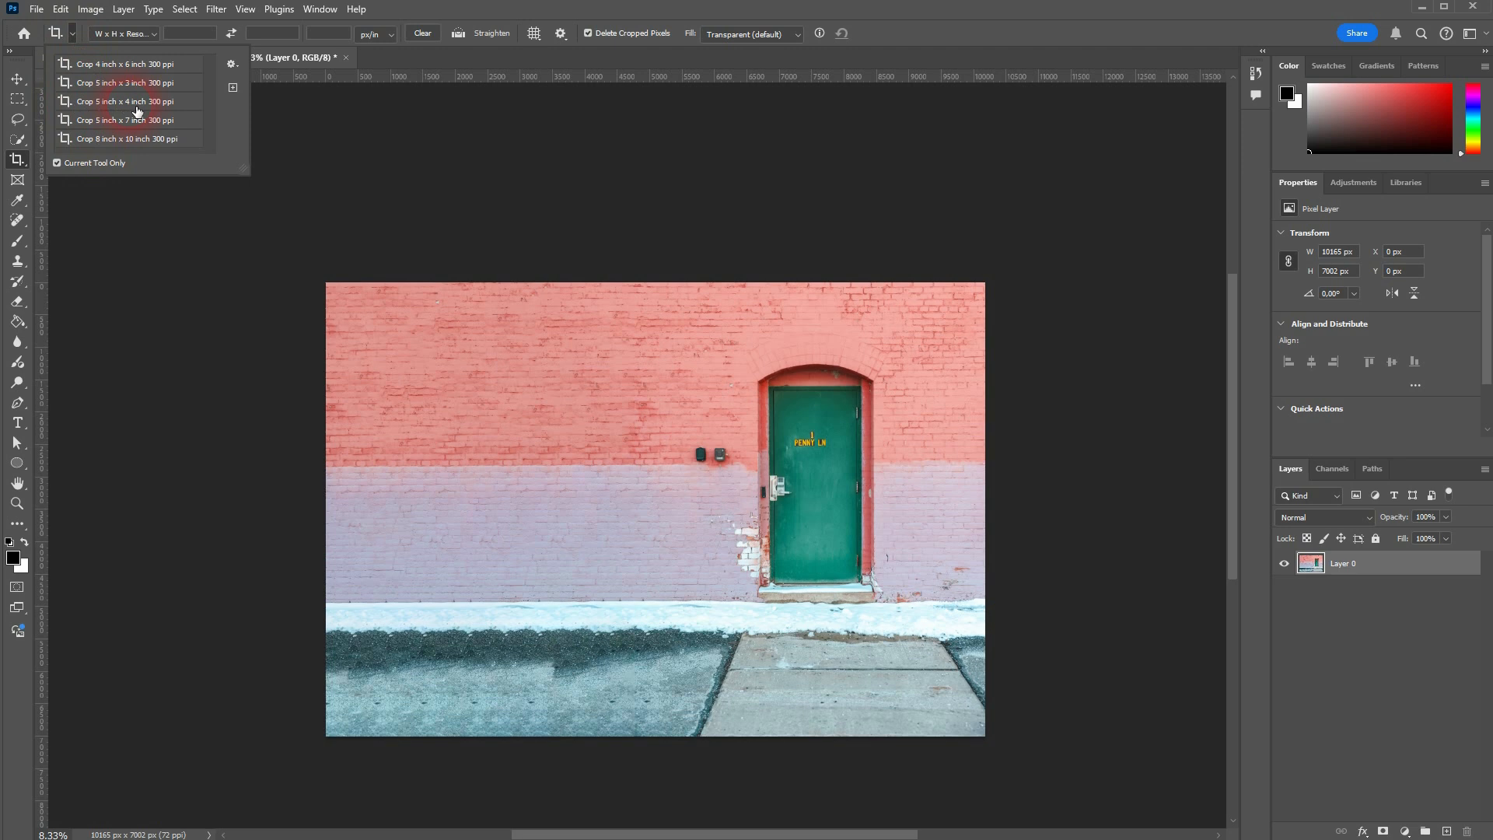
left_click(136, 144)
left_click(105, 64)
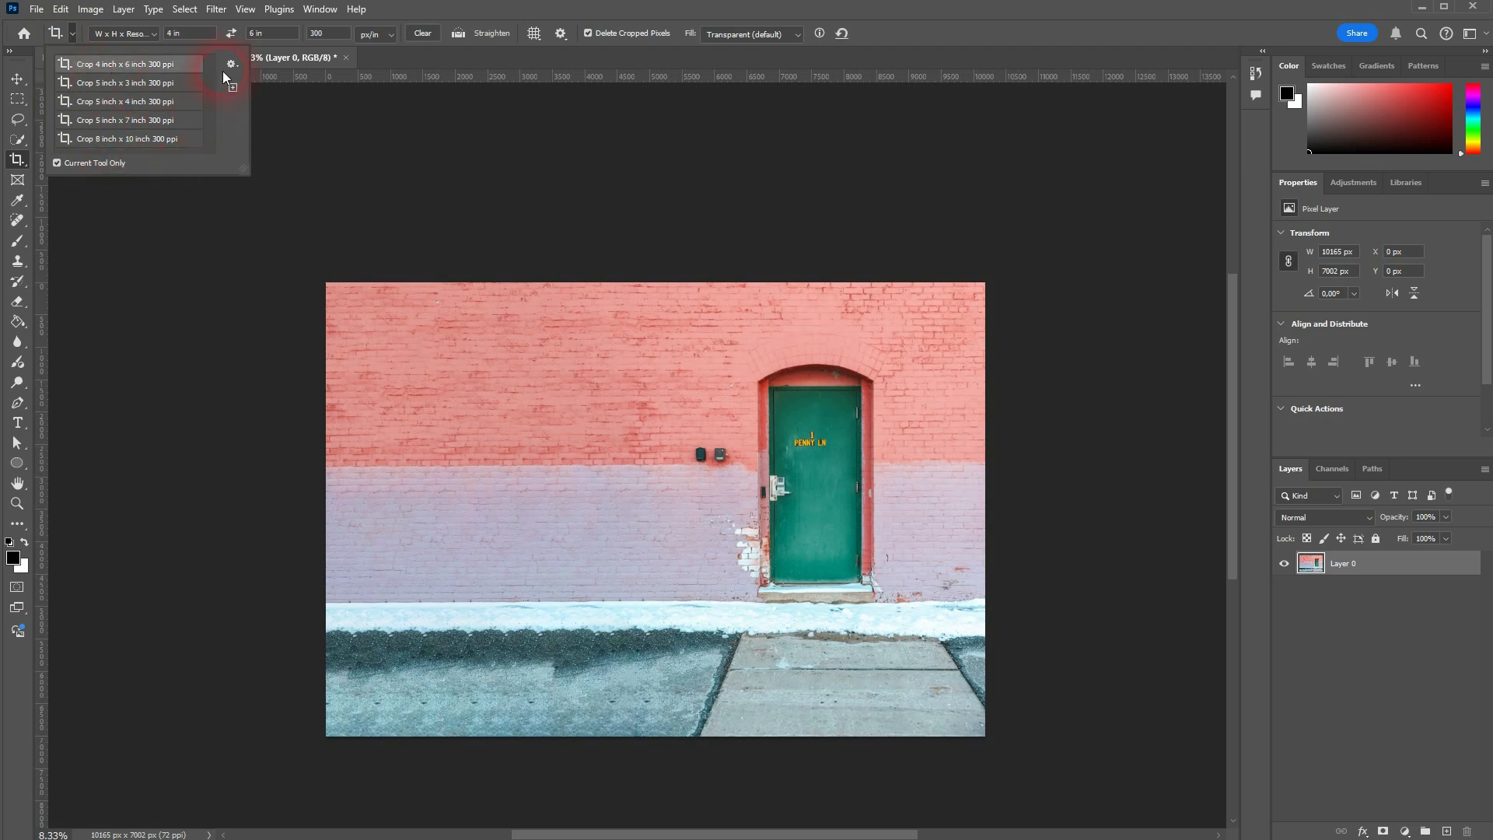
left_click(273, 34)
left_click(280, 34)
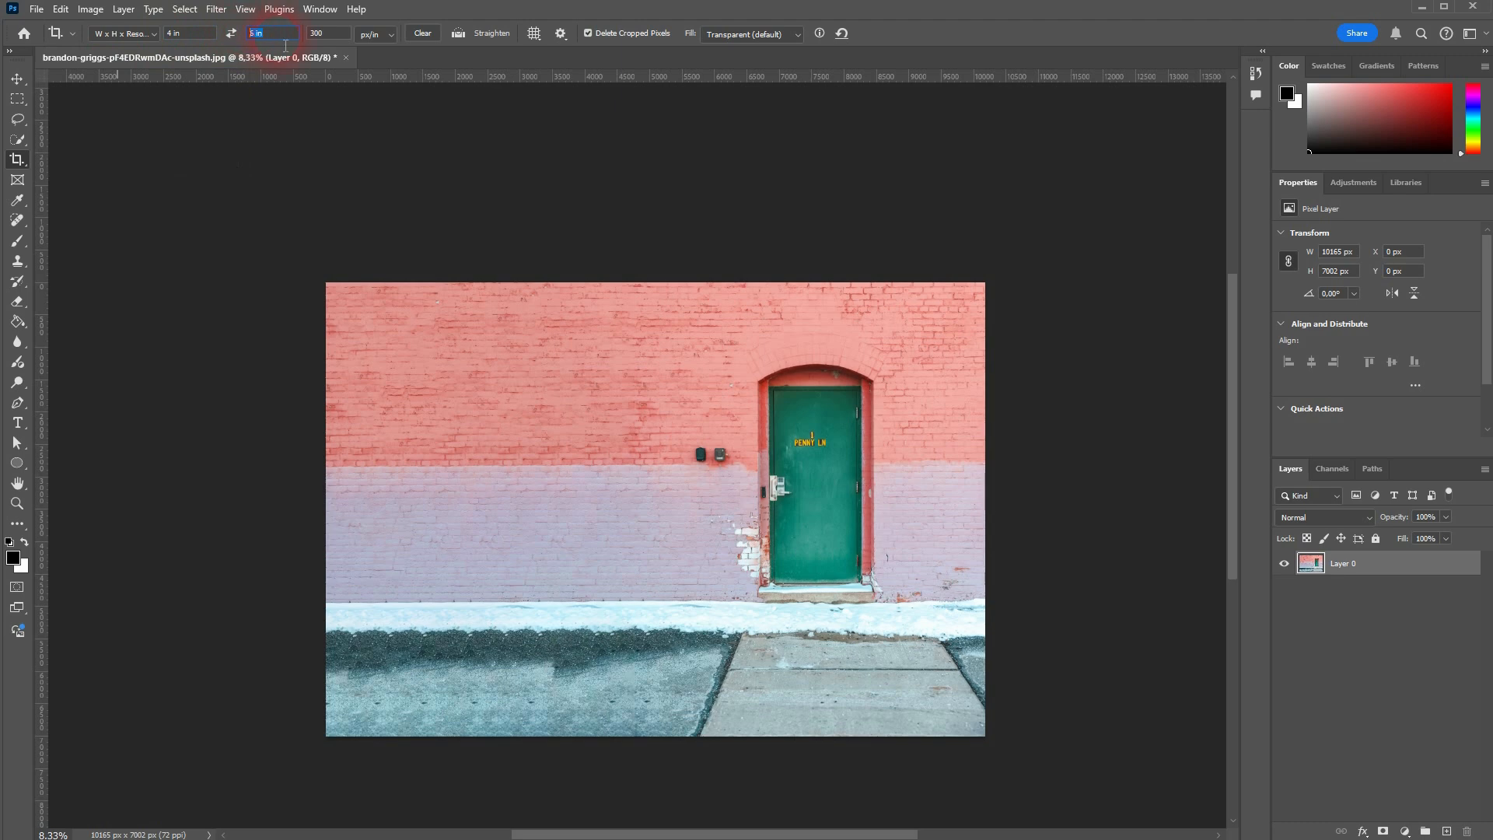
left_click(425, 32)
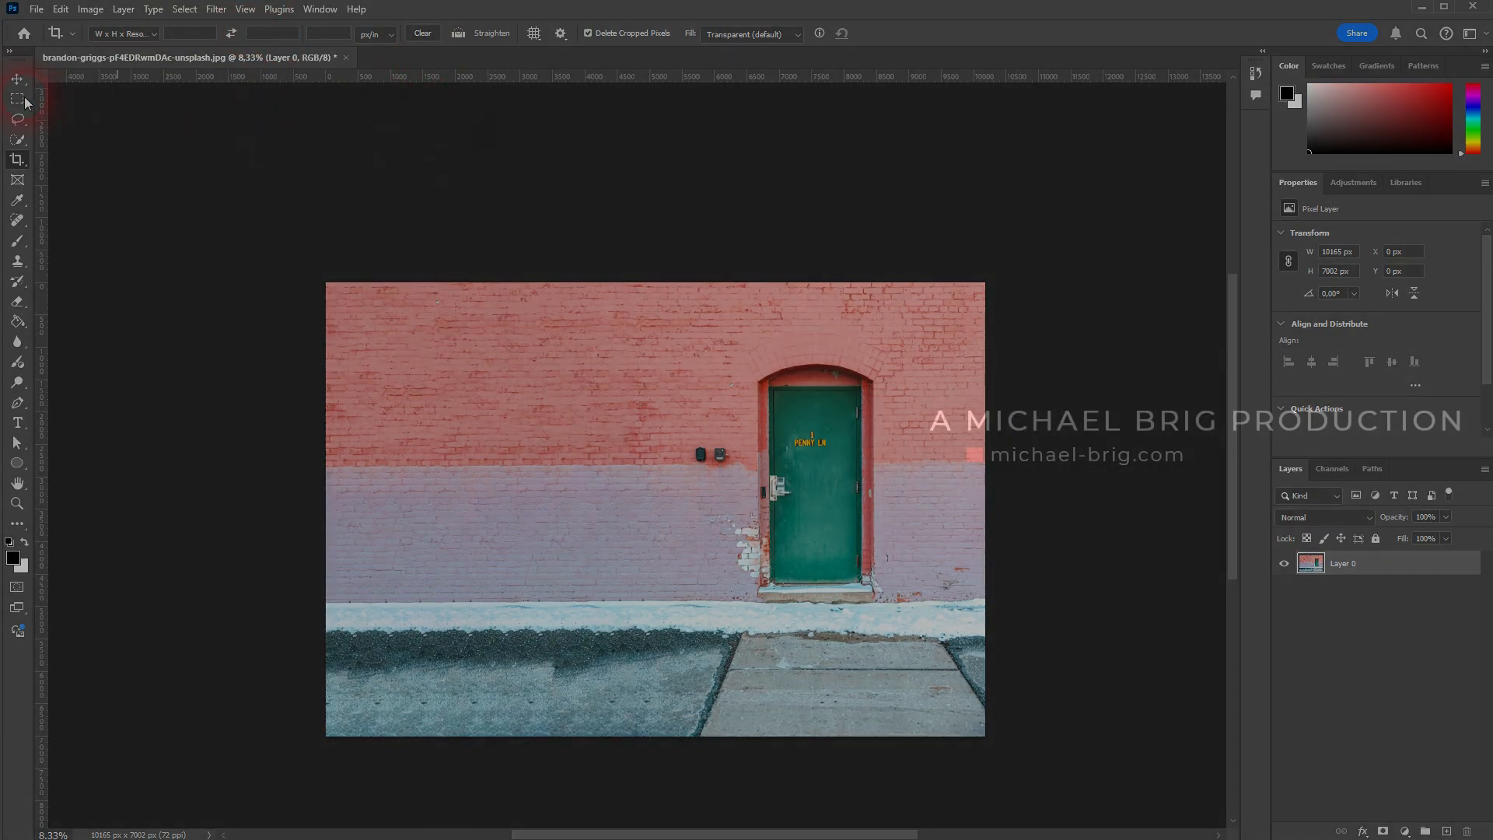